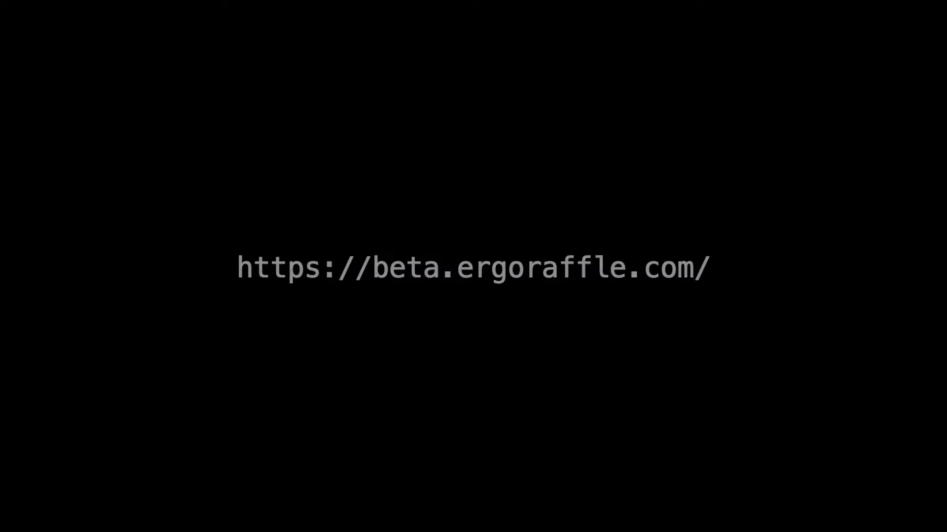
# Open the Ergo Raffle site and set the wallet address that funds will be sent to.
pyautogui.click(589, 57)
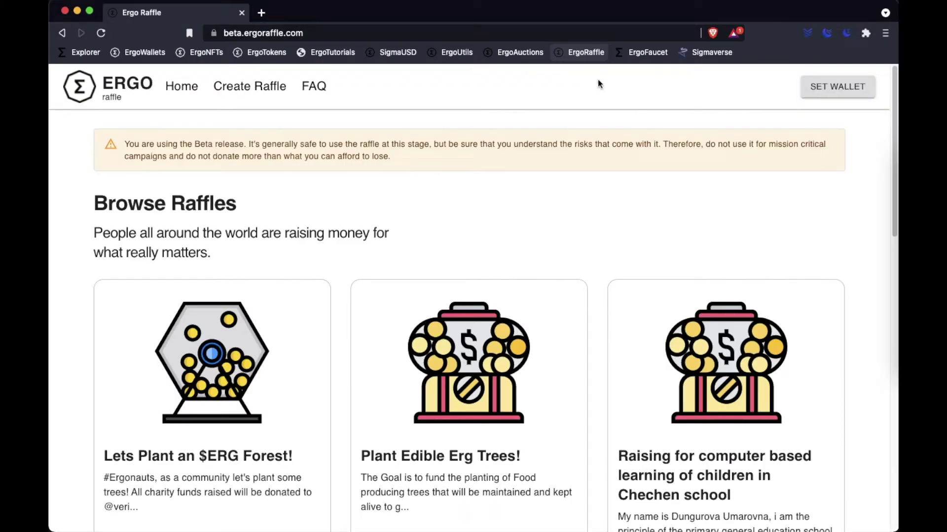
pyautogui.click(858, 92)
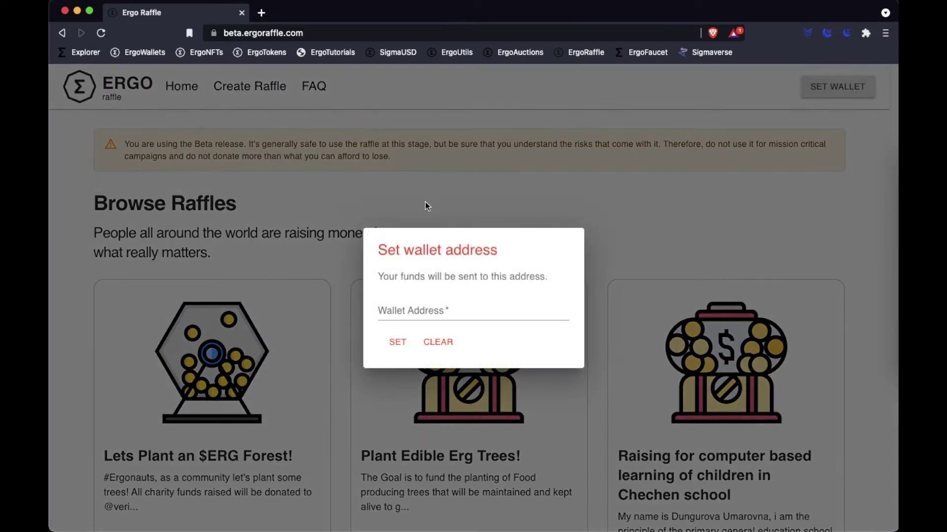
pyautogui.click(417, 307)
pyautogui.press('super+v')
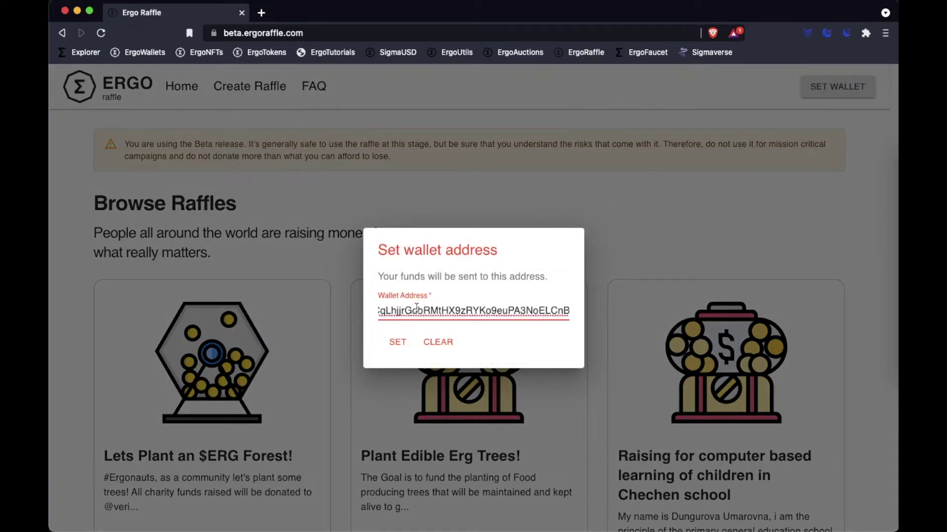
pyautogui.click(404, 341)
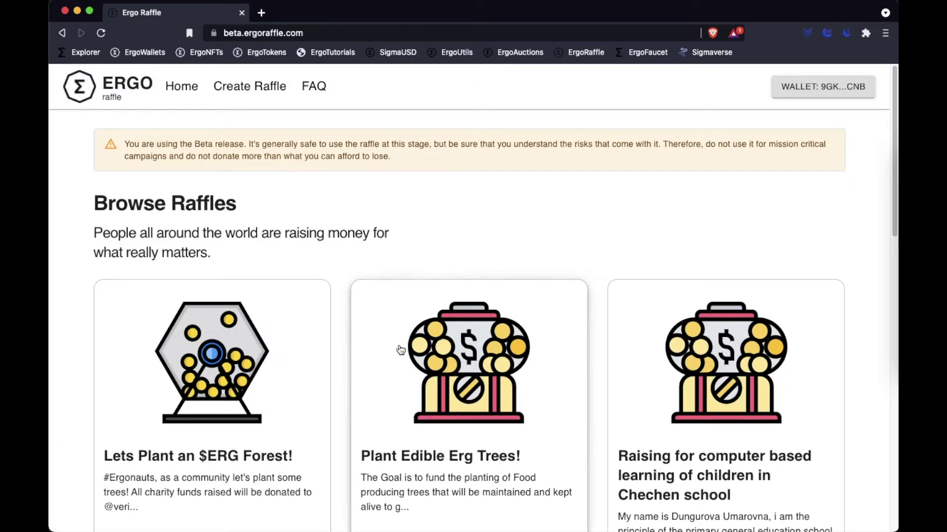
# Start a new raffle named "Ergo Tutorials Example" with the description "Example of creating a raffle for ErgoTutorials.com".
pyautogui.click(260, 91)
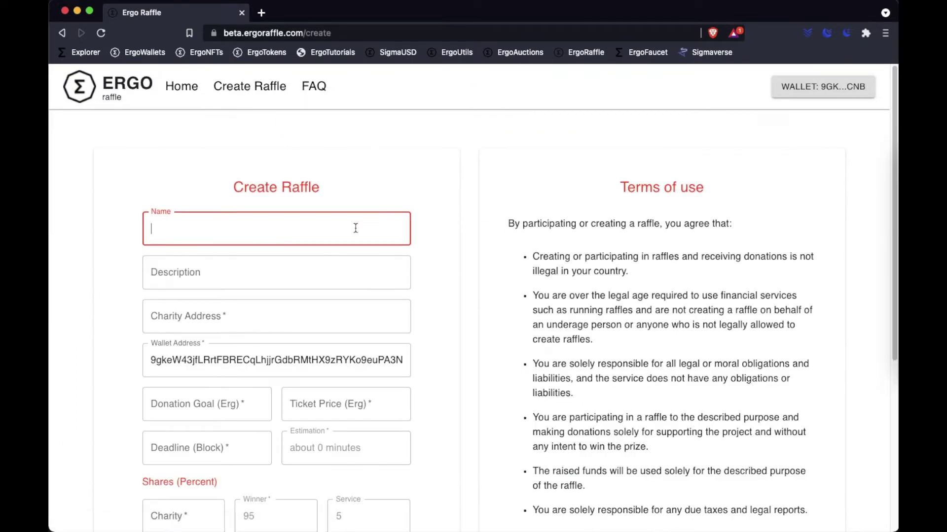
pyautogui.write('Ergo Tutorials Example')
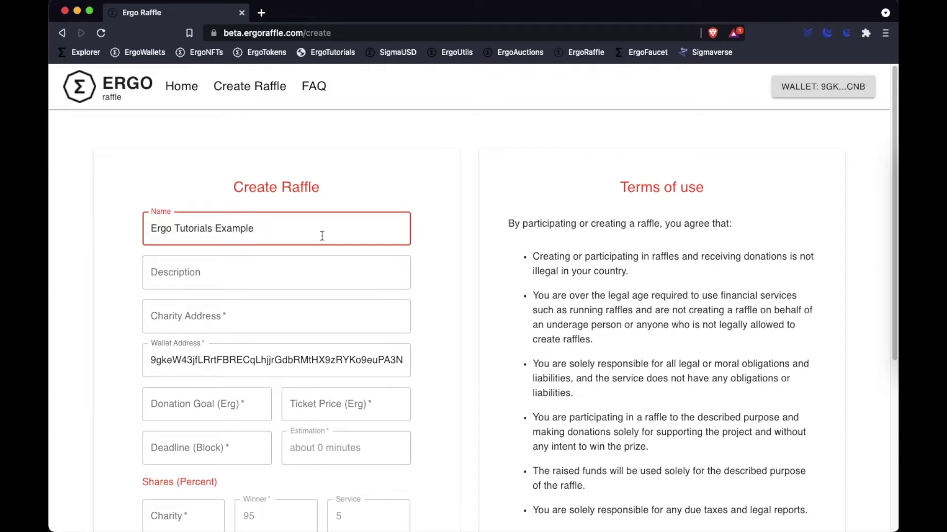
pyautogui.click(274, 276)
pyautogui.write('E')
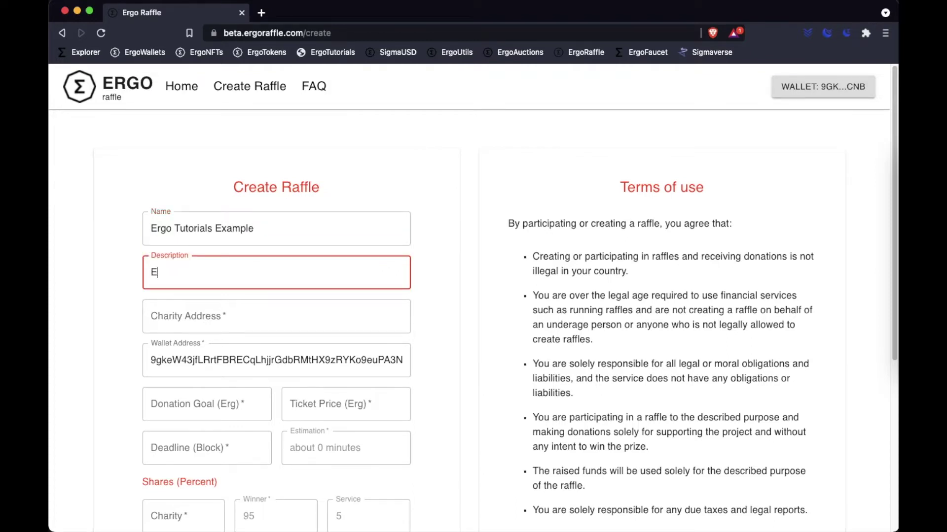
pyautogui.write('xample of creating')
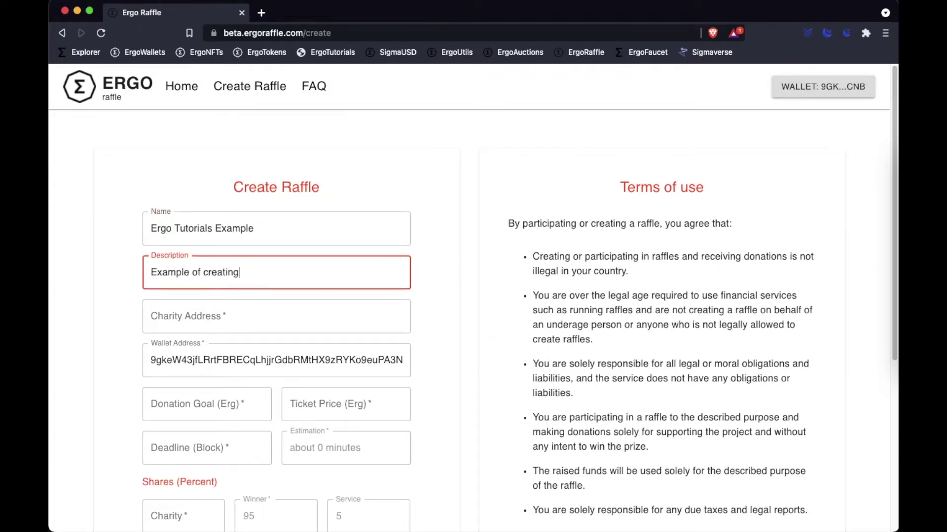
pyautogui.write(' a raffle for ErgoTutorials.com')
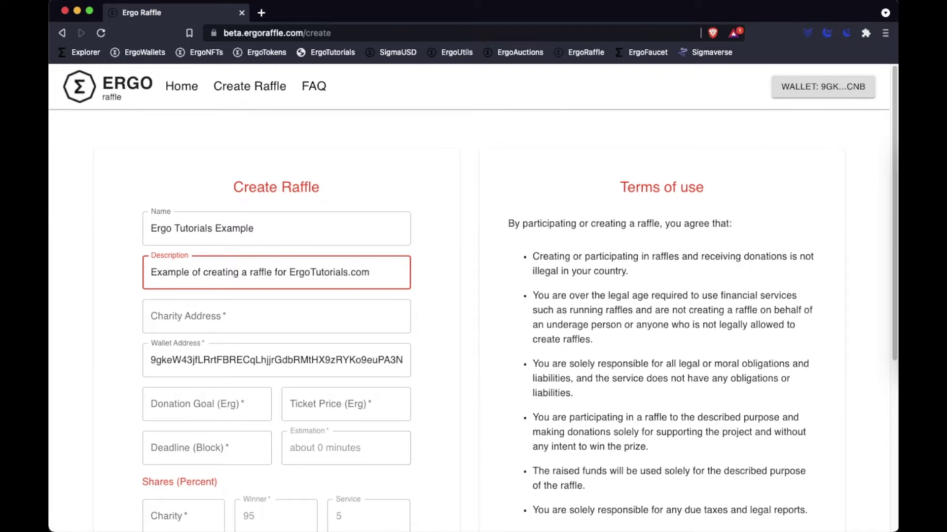
# Paste the charity's wallet address into the raffle's Charity Address field.
pyautogui.click(267, 316)
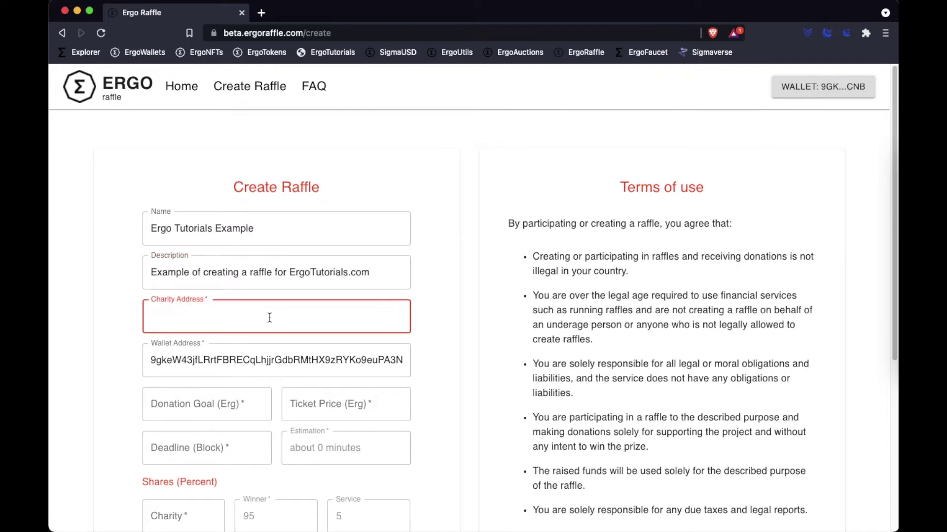
pyautogui.press('super+v')
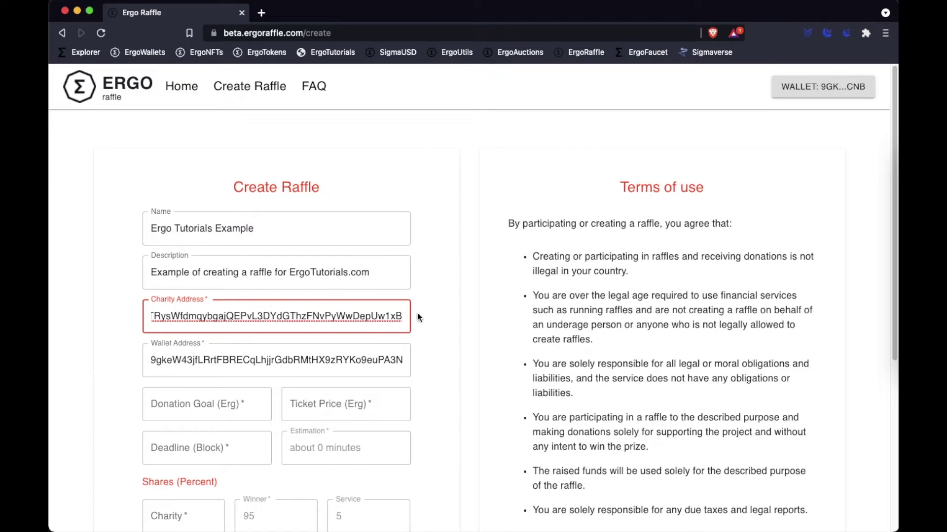
pyautogui.click(431, 341)
# Set the raffle's donation goal to 50 ERG and its ticket price to 0.5 ERG.
pyautogui.scroll(-3, 432, 340)
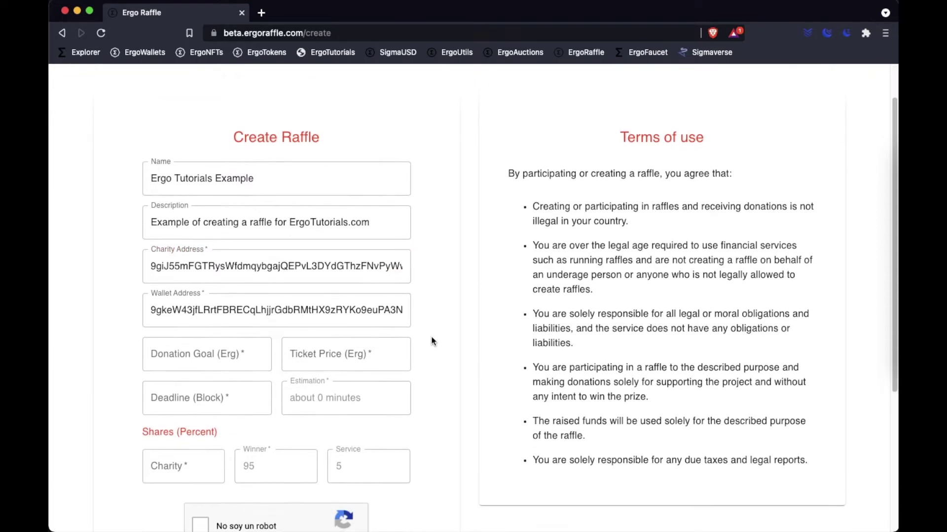
pyautogui.click(227, 322)
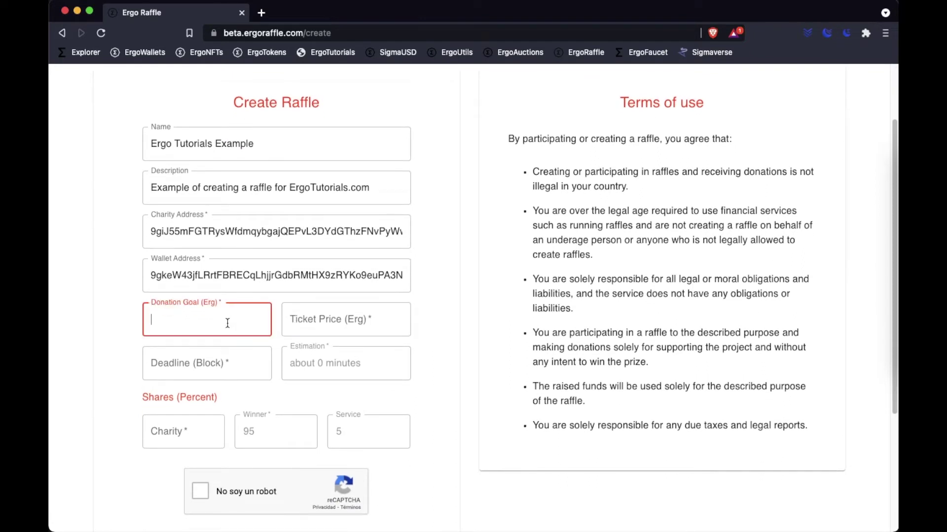
pyautogui.write('50')
pyautogui.click(344, 319)
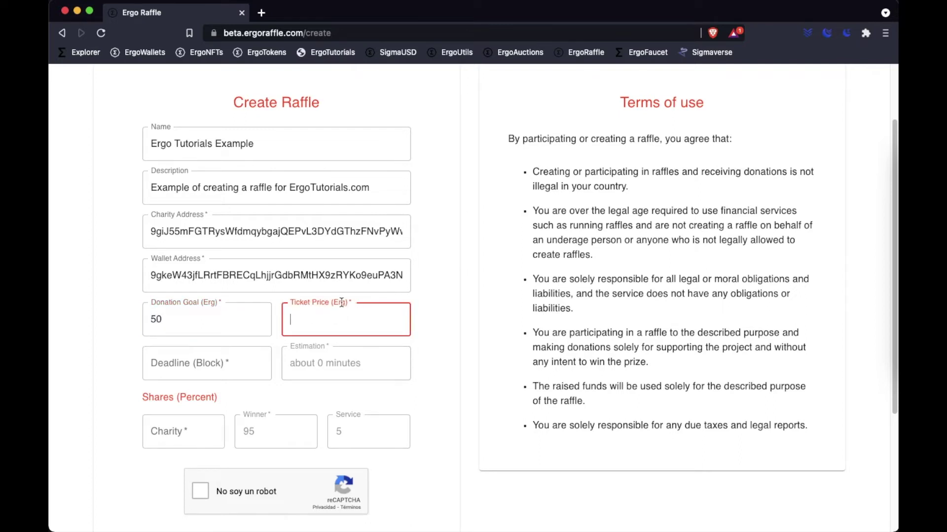
pyautogui.write('0.5')
# Set the raffle's deadline to 10 blocks.
pyautogui.click(212, 364)
pyautogui.write('1')
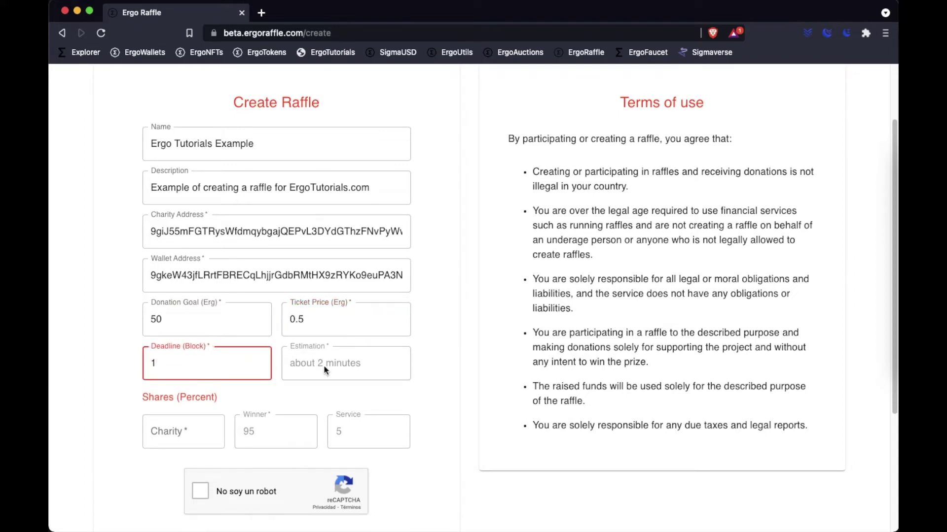
pyautogui.write('0')
# Try a raffle deadline of 720 blocks, and return it to 10 blocks.
pyautogui.moveTo(203, 362); pyautogui.dragTo(116, 361)
pyautogui.write('720')
pyautogui.moveTo(205, 367); pyautogui.dragTo(138, 366)
pyautogui.write('20')
pyautogui.press('BackSpace')
pyautogui.press('BackSpace')
pyautogui.write('10')
# Set the charity share to 50 percent and complete the reCAPTCHA robot check.
pyautogui.click(193, 428)
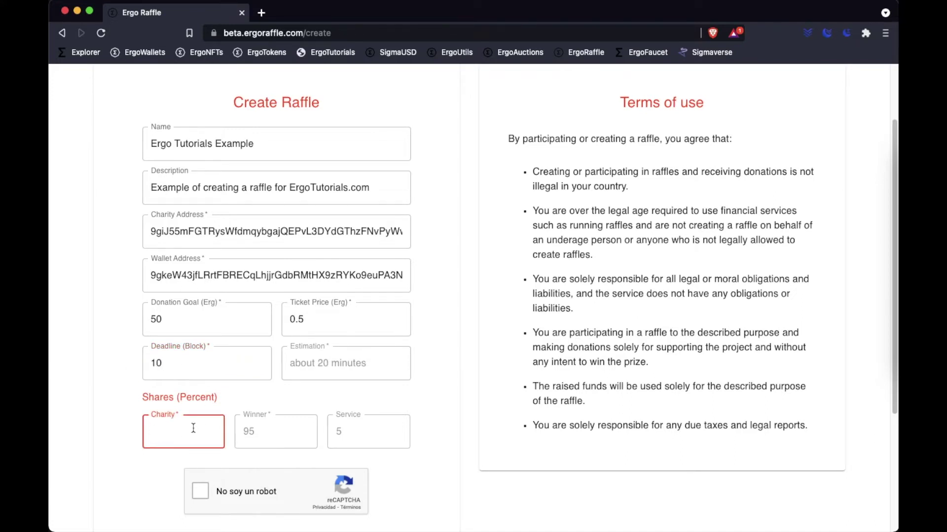
pyautogui.write('50')
pyautogui.scroll(-3, 365, 442)
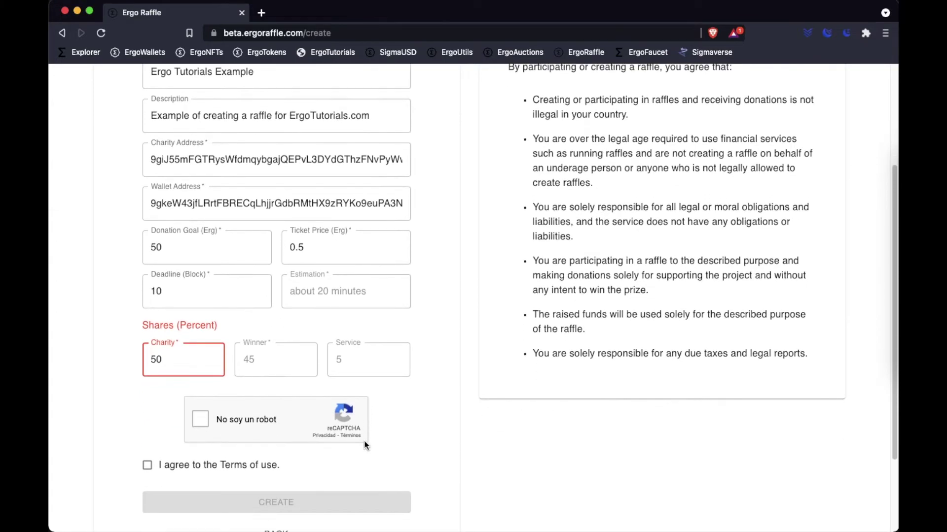
pyautogui.click(198, 417)
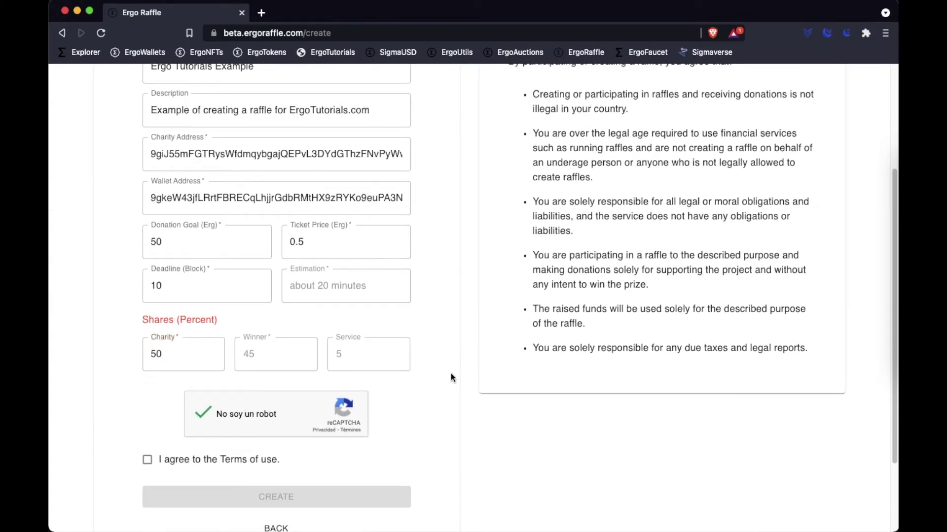
# Review and agree to the Terms of use, and submit the raffle for creation.
pyautogui.scroll(5, 451, 375)
pyautogui.moveTo(614, 187); pyautogui.dragTo(714, 186)
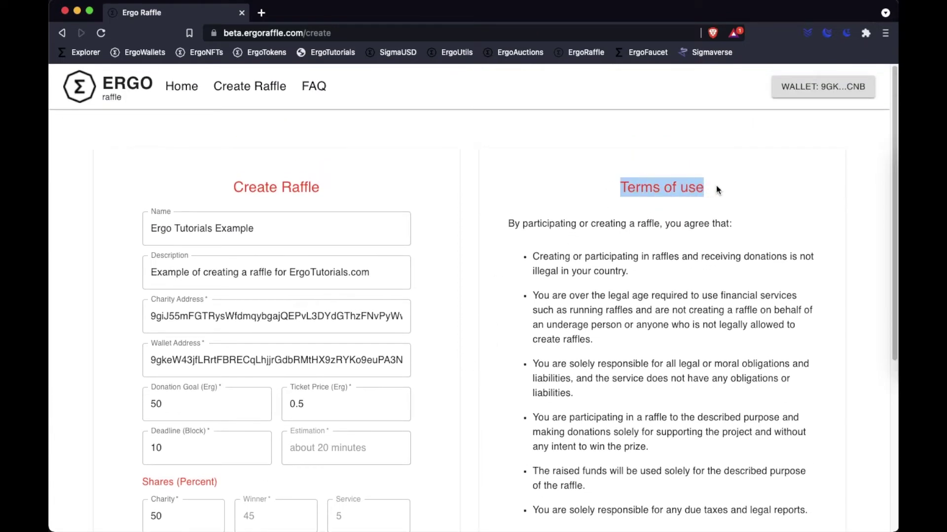
pyautogui.scroll(-6, 831, 361)
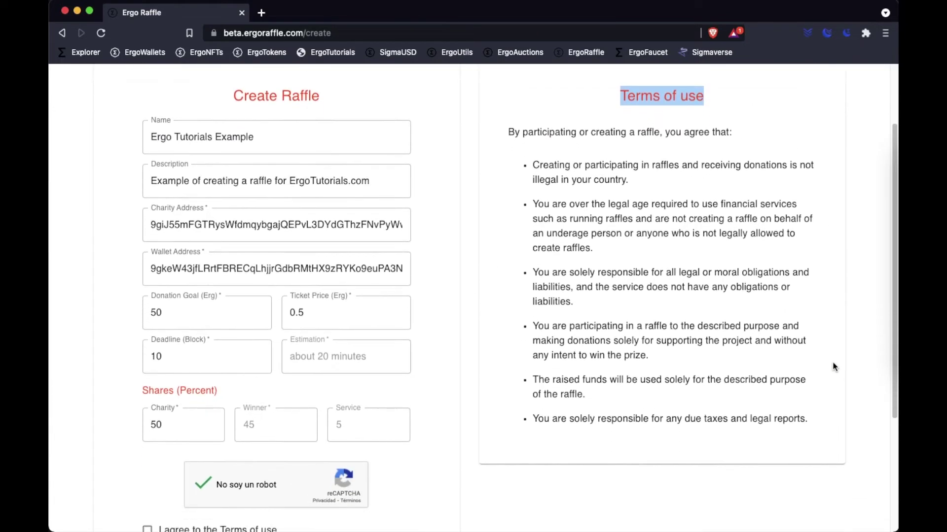
pyautogui.click(147, 355)
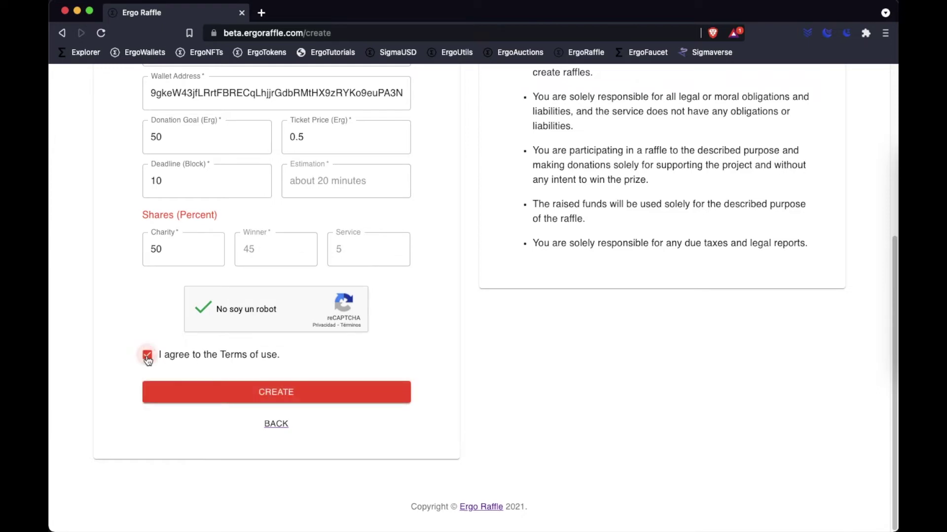
pyautogui.click(309, 393)
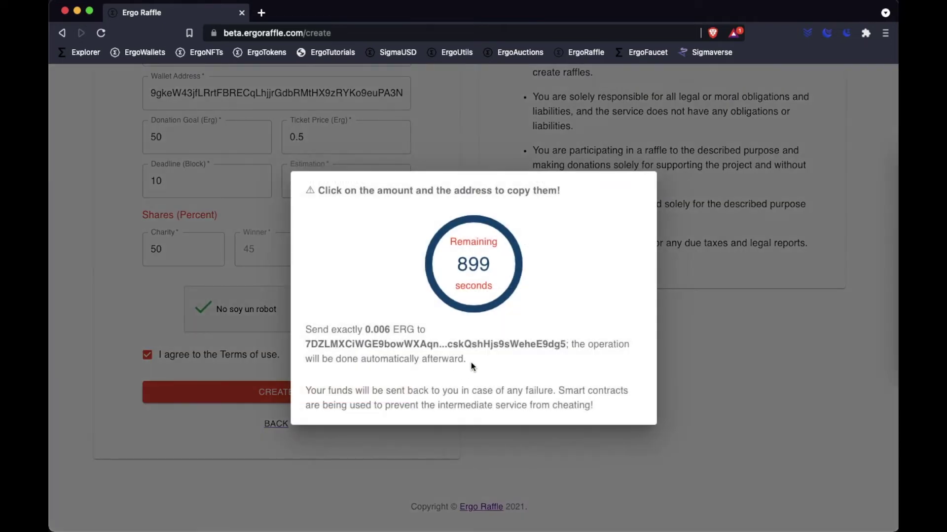
# Copy the raffle's payment address and enter it as the destination of a new ERG transfer in the Yoroi wallet.
pyautogui.click(485, 348)
pyautogui.click(808, 34)
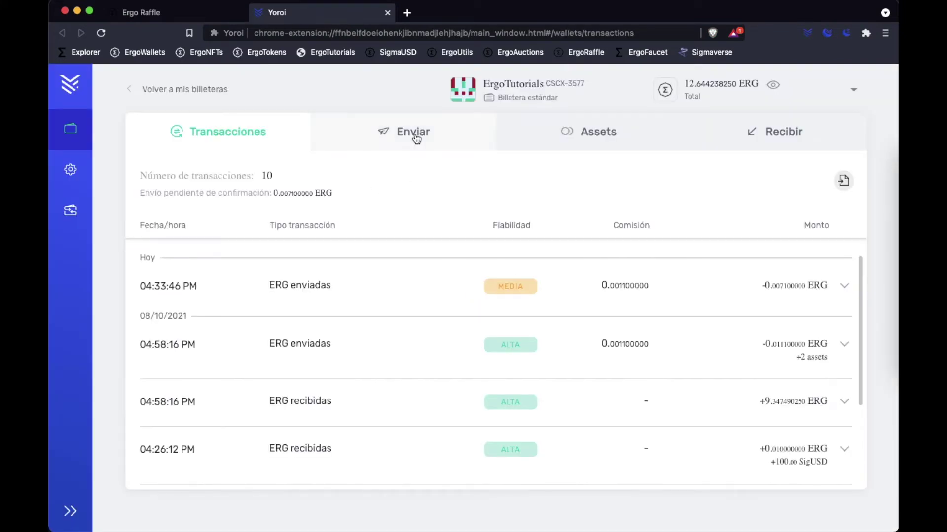
pyautogui.click(415, 137)
pyautogui.click(285, 269)
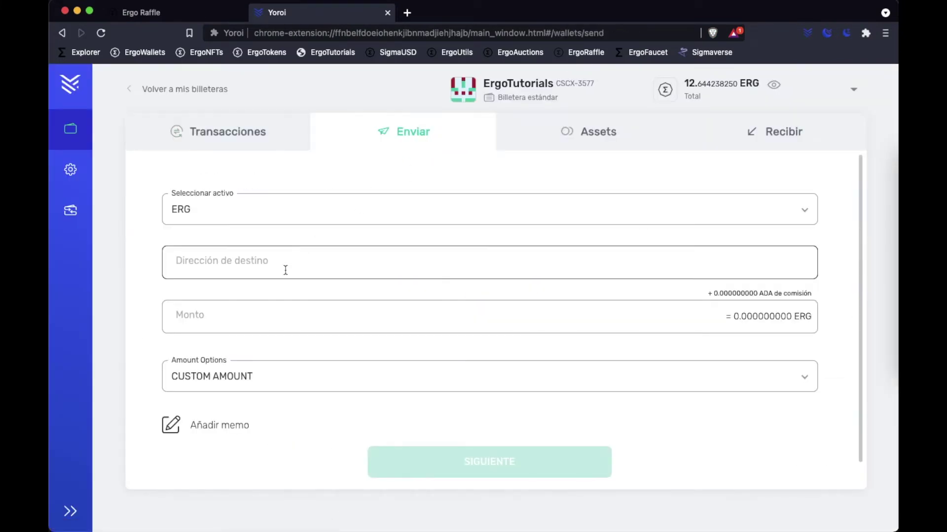
pyautogui.click(296, 295)
# Copy the required payment amount from Ergo Raffle and set the Yoroi transfer amount to 0.006 ERG.
pyautogui.click(197, 12)
pyautogui.click(377, 388)
pyautogui.click(276, 13)
pyautogui.click(213, 316)
pyautogui.press('super+v')
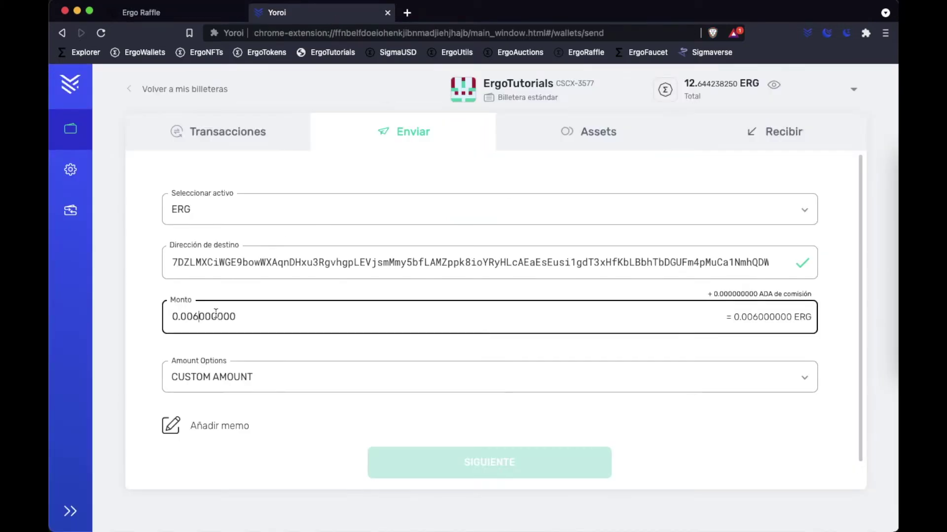
# Confirm the transfer with the wallet's spending password, send it, and return to the transaction list.
pyautogui.click(525, 466)
pyautogui.write('•••••••••••••••••')
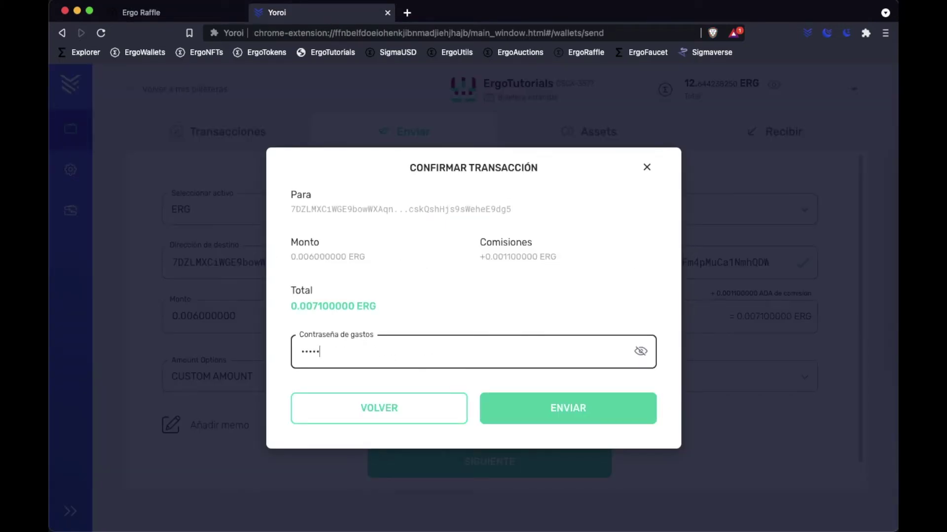
pyautogui.write('•••••••')
pyautogui.click(605, 412)
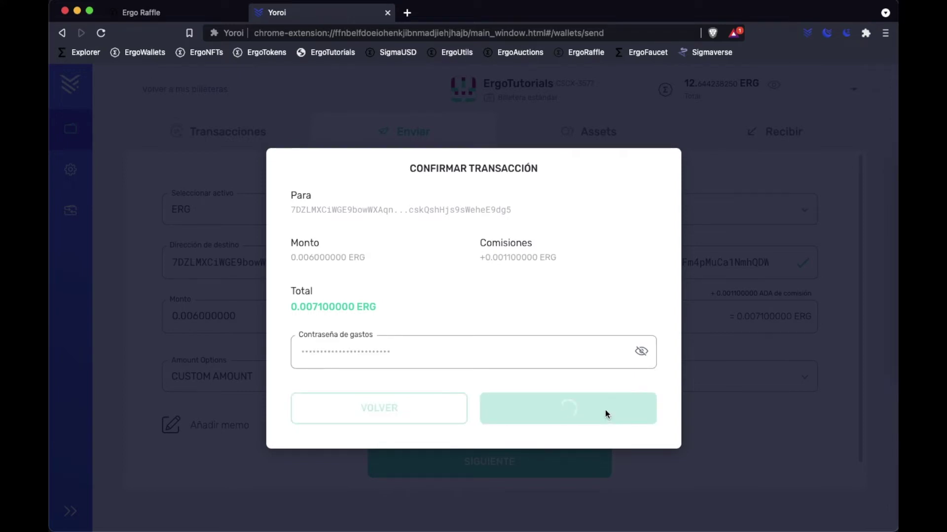
pyautogui.click(559, 374)
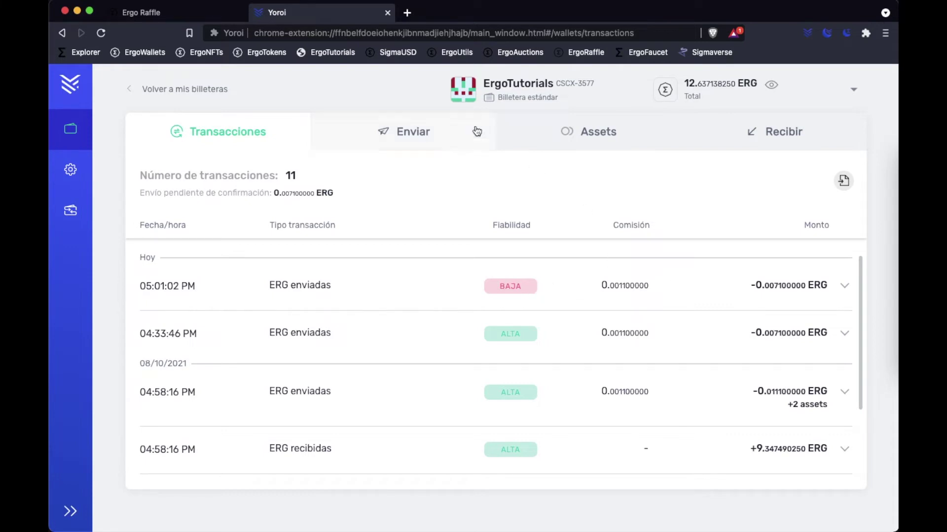
# Switch back to Ergo Raffle, dismiss the payment dialog and return to the home page.
pyautogui.click(194, 19)
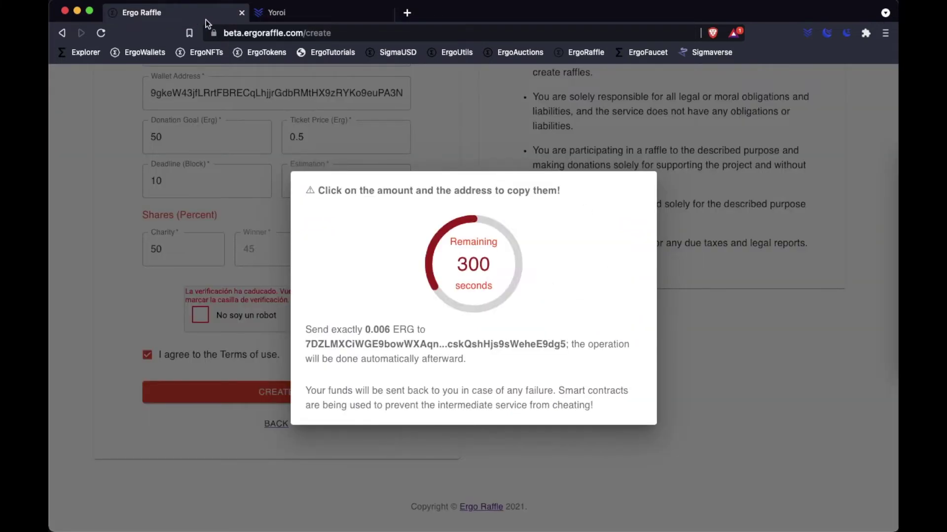
pyautogui.click(720, 321)
pyautogui.scroll(5, 494, 309)
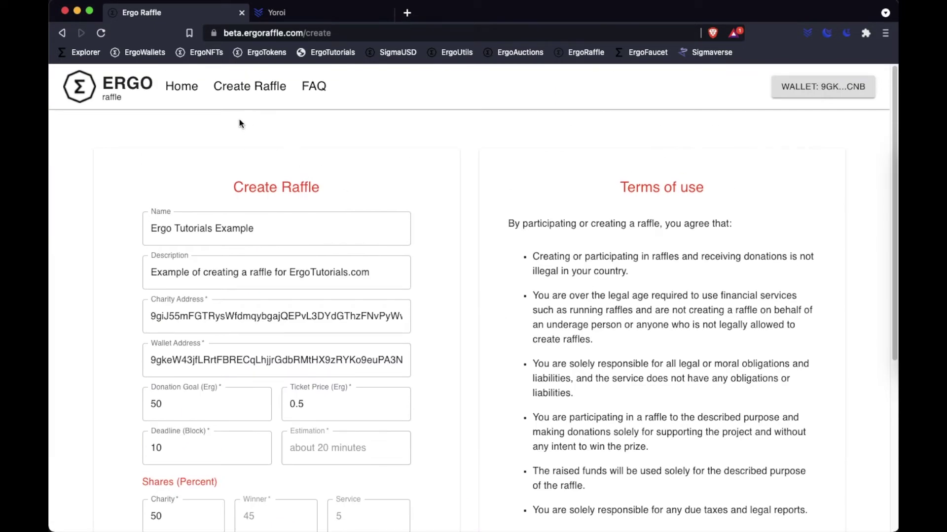
pyautogui.click(181, 86)
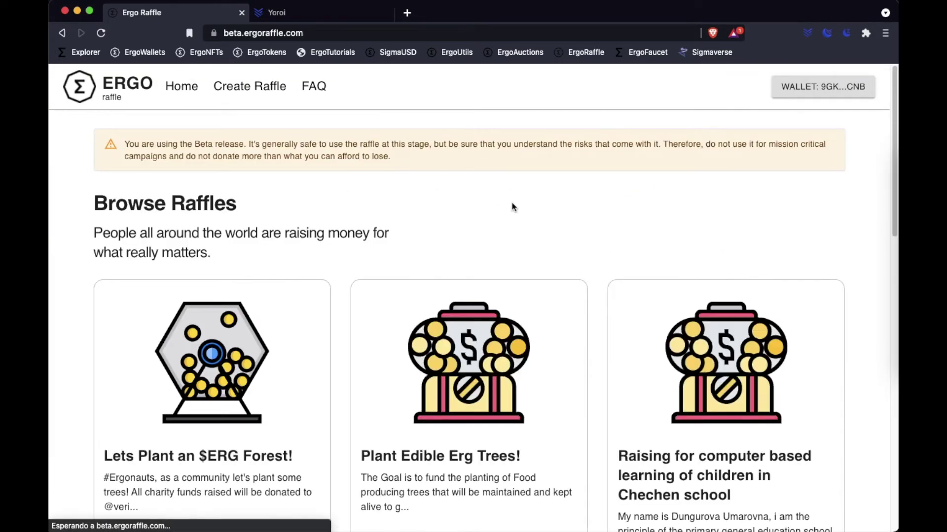
# Reload the raffle list and open the "Ergo Tutorials Example" raffle to review its details and tickets section.
pyautogui.scroll(-1, 533, 201)
pyautogui.rightClick(704, 189)
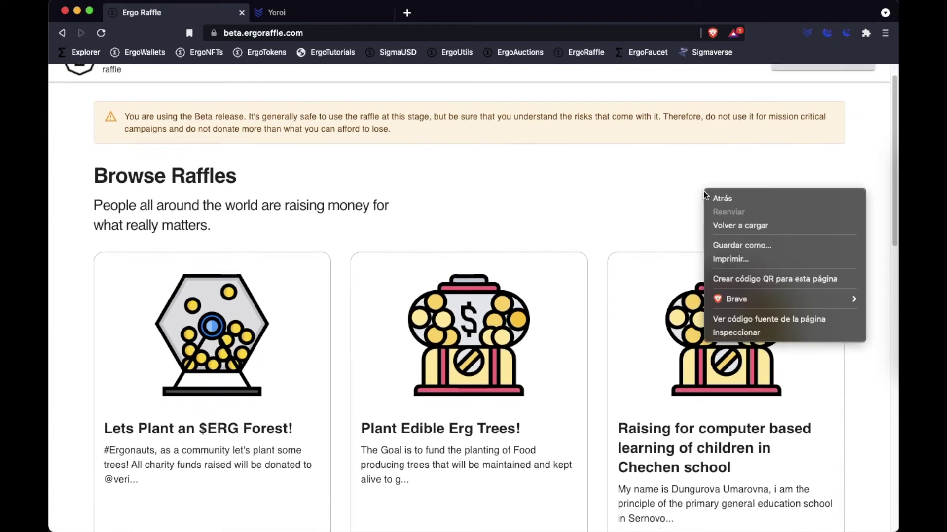
pyautogui.click(741, 225)
pyautogui.scroll(-4, 492, 213)
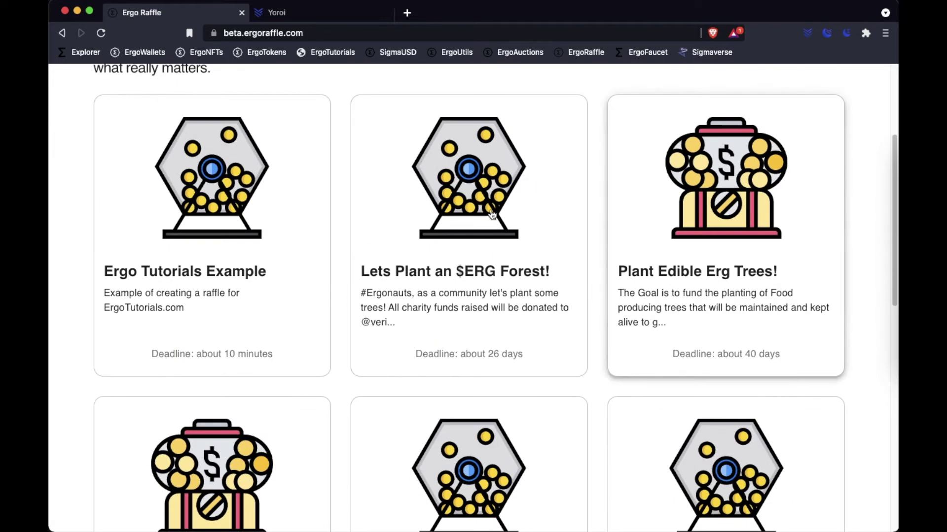
pyautogui.click(297, 312)
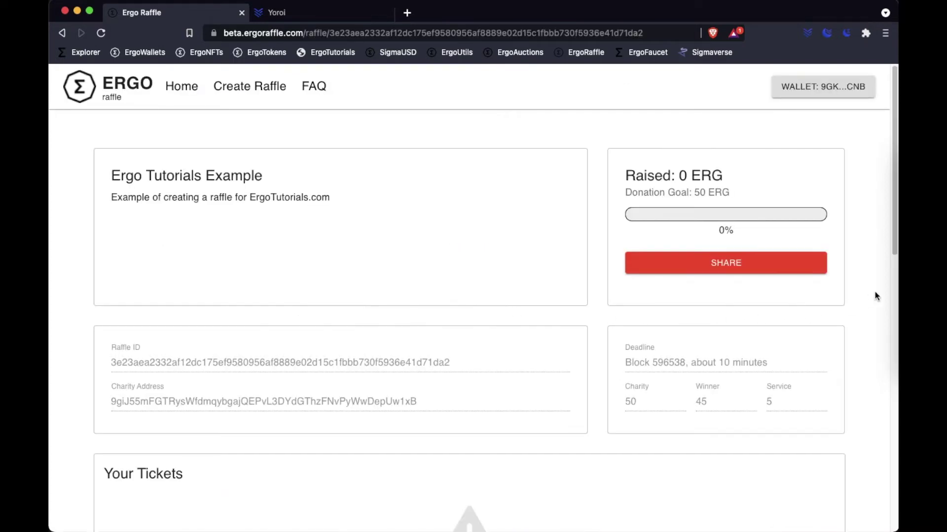
pyautogui.scroll(-8, 868, 283)
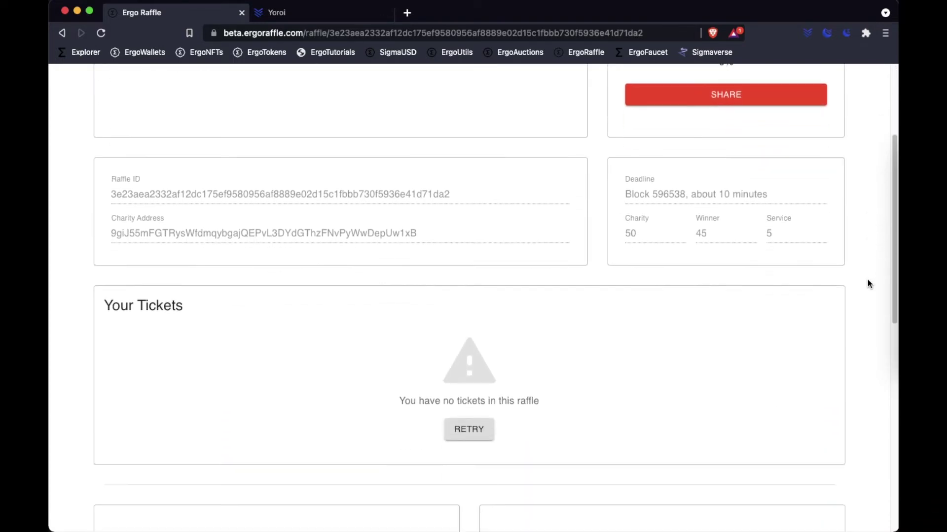
# Review the donation form and terms of use on the "Ergo Tutorials Example" raffle page.
pyautogui.scroll(-5, 868, 284)
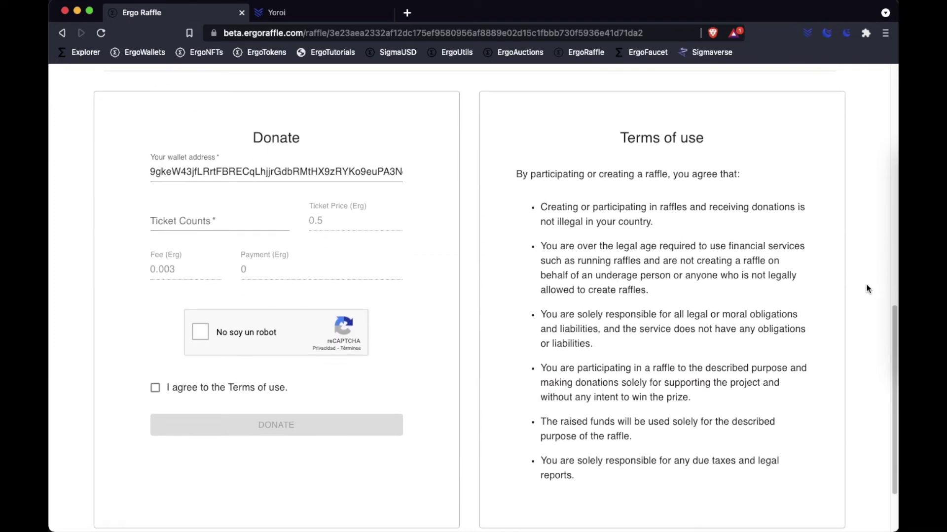
pyautogui.scroll(-2, 868, 287)
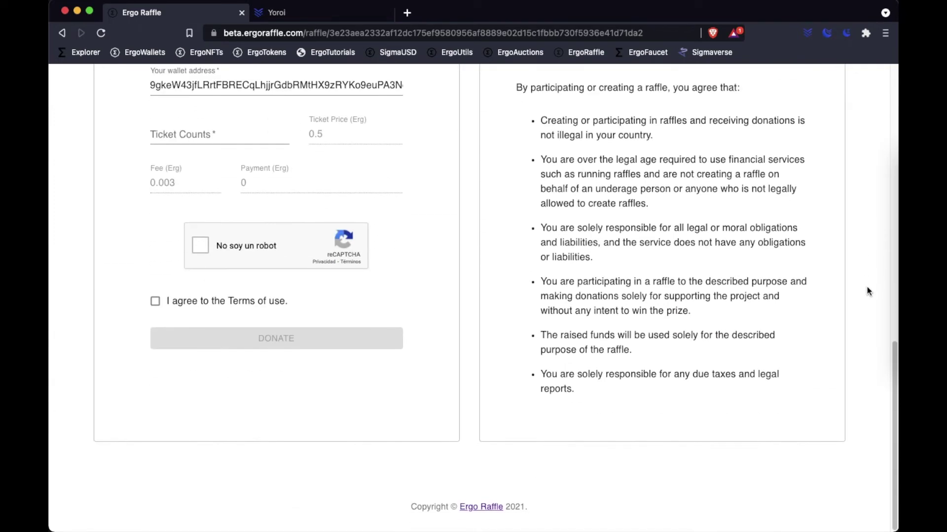
pyautogui.scroll(2, 865, 291)
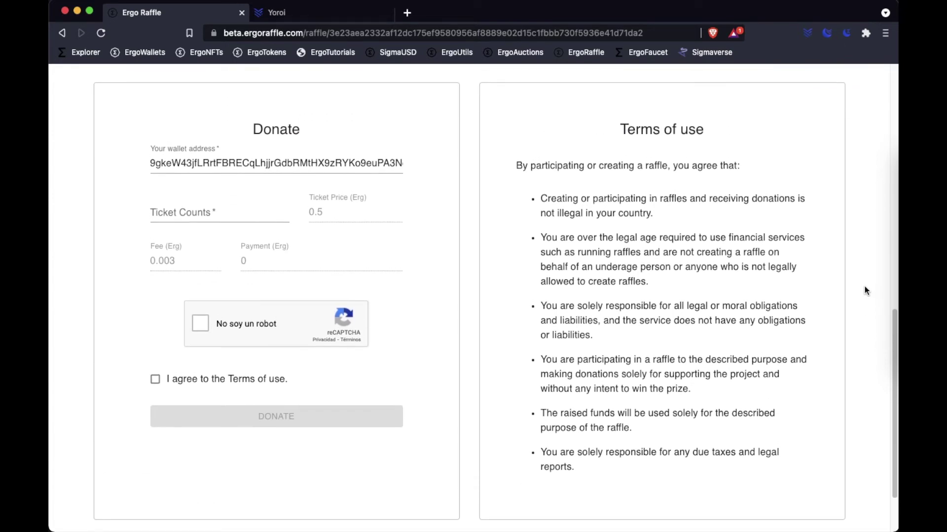
pyautogui.scroll(10, 865, 290)
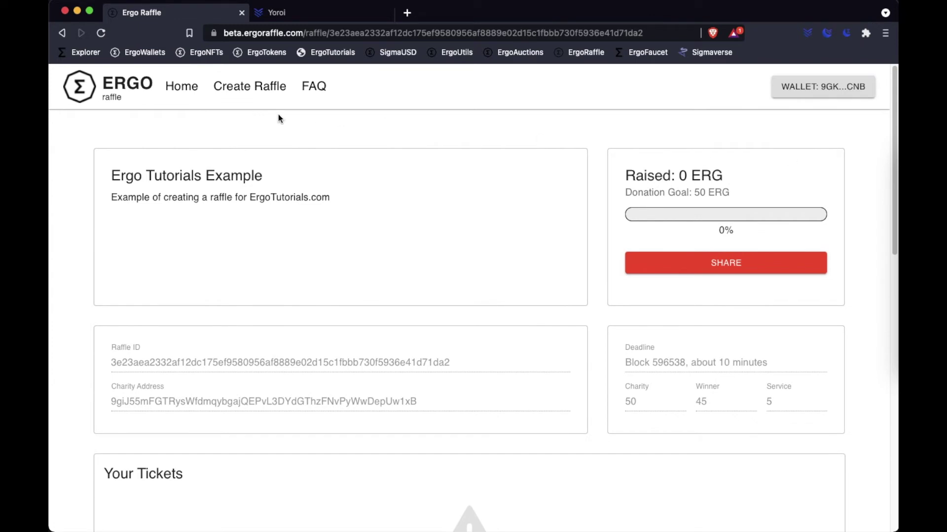
# Return to the Ergo Raffle home page and browse the full list of active raffles.
pyautogui.click(176, 89)
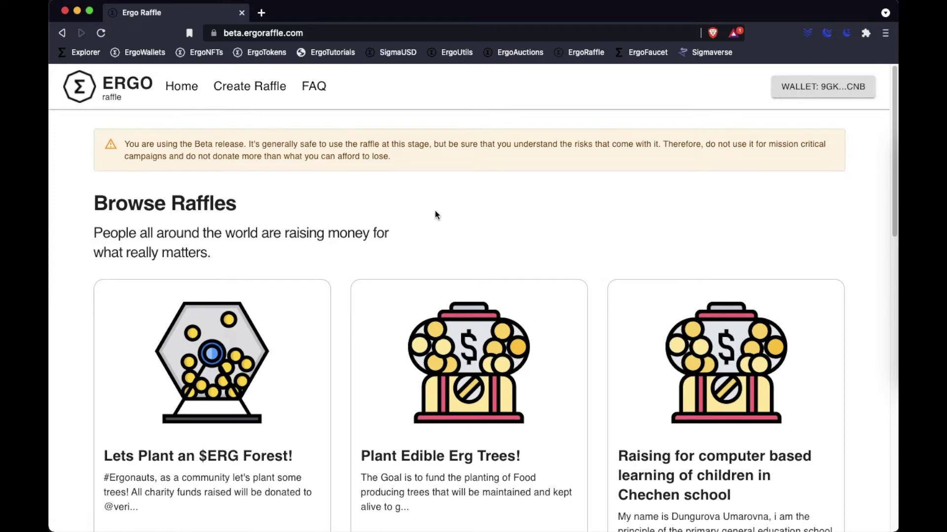
pyautogui.scroll(-2, 435, 211)
pyautogui.scroll(-5, 848, 261)
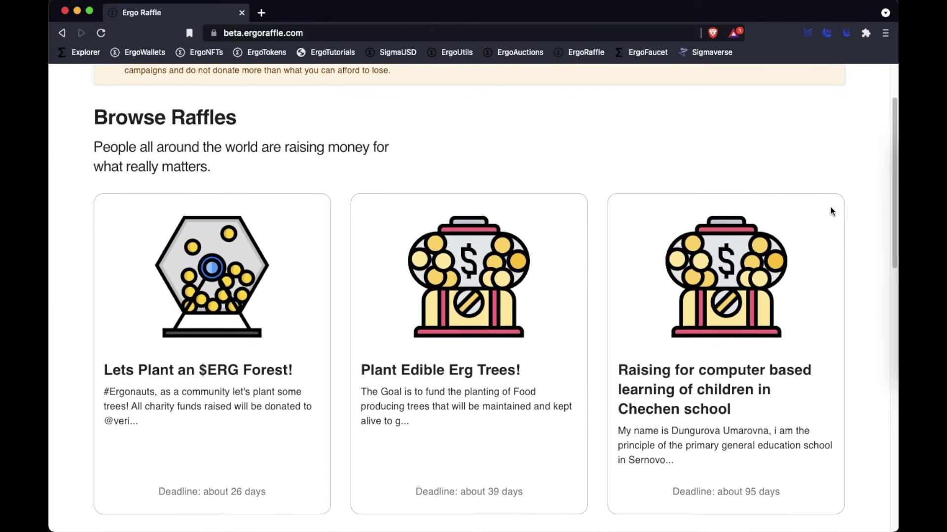
pyautogui.scroll(-5, 869, 321)
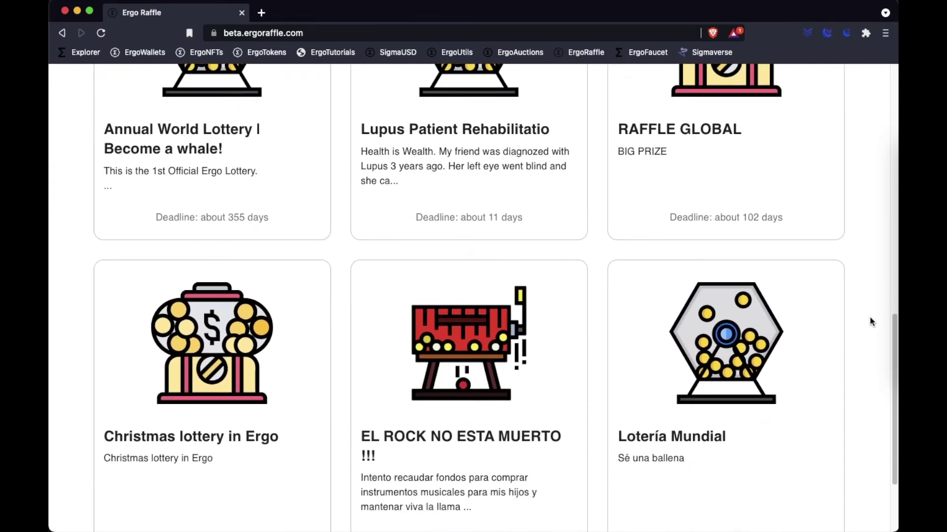
pyautogui.scroll(-4, 870, 319)
pyautogui.scroll(-2, 870, 322)
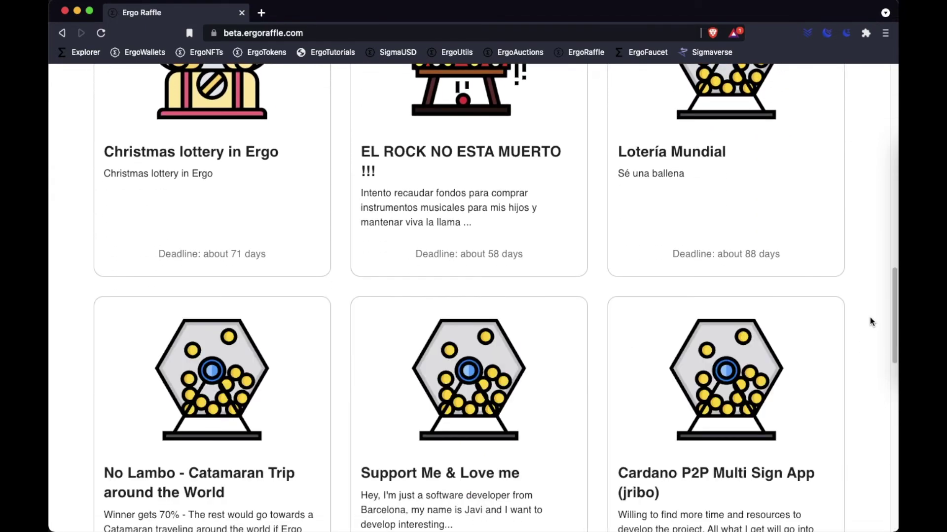
pyautogui.scroll(-3, 869, 321)
pyautogui.scroll(-4, 870, 321)
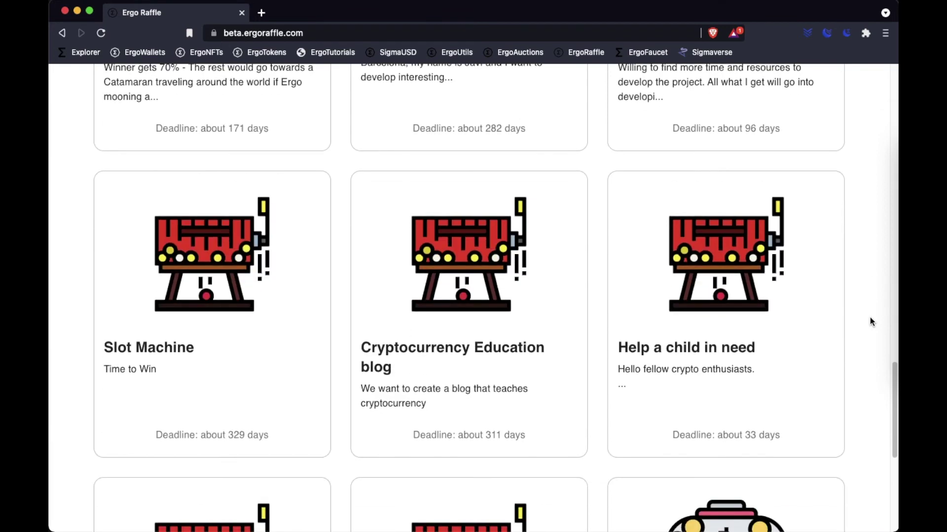
pyautogui.scroll(-4, 870, 321)
pyautogui.scroll(-2, 870, 322)
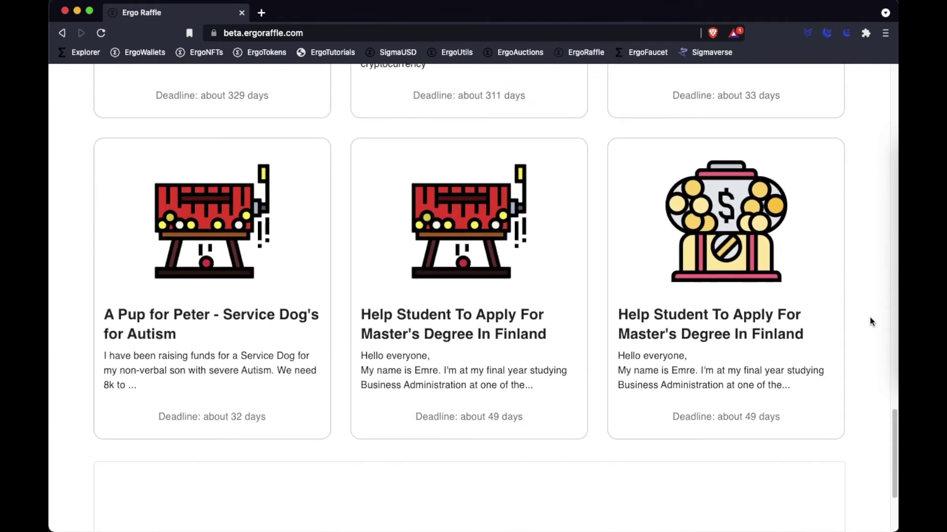
pyautogui.scroll(-5, 869, 321)
pyautogui.scroll(-2, 870, 321)
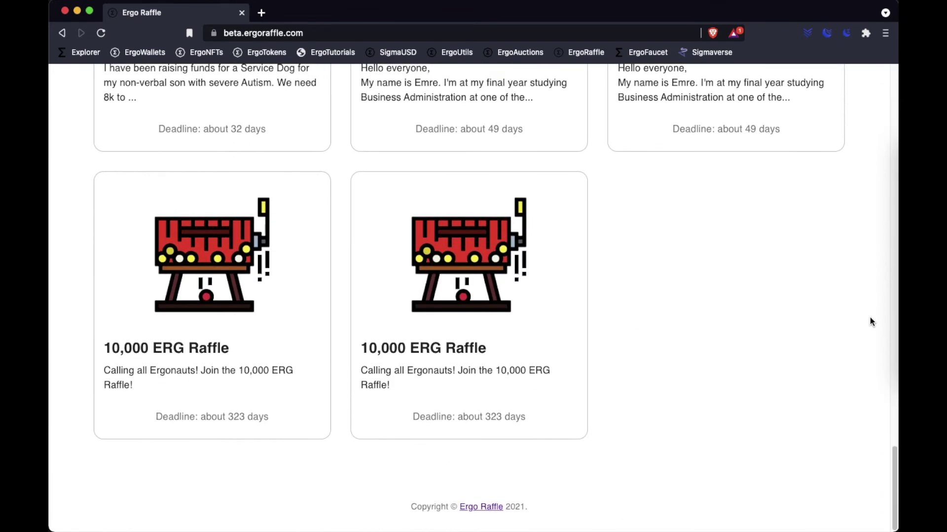
pyautogui.scroll(5, 870, 321)
pyautogui.scroll(7, 870, 322)
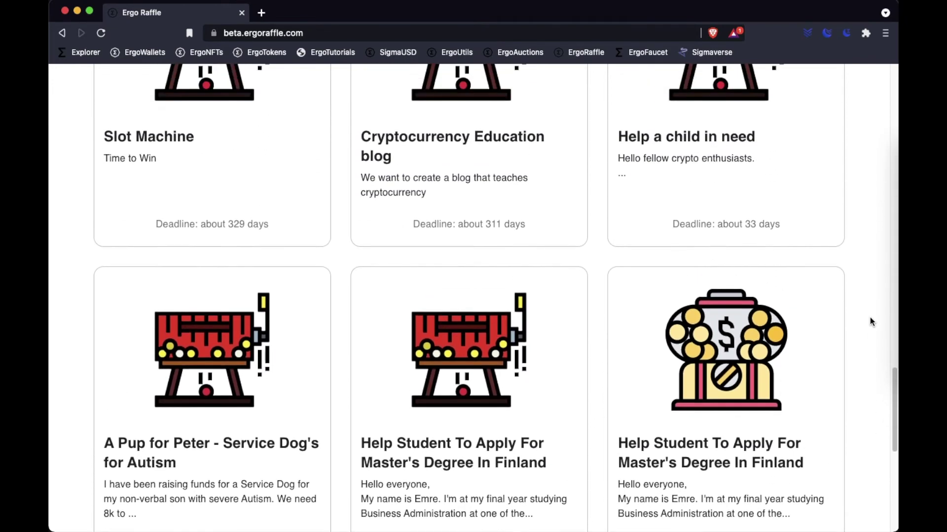
pyautogui.scroll(7, 870, 321)
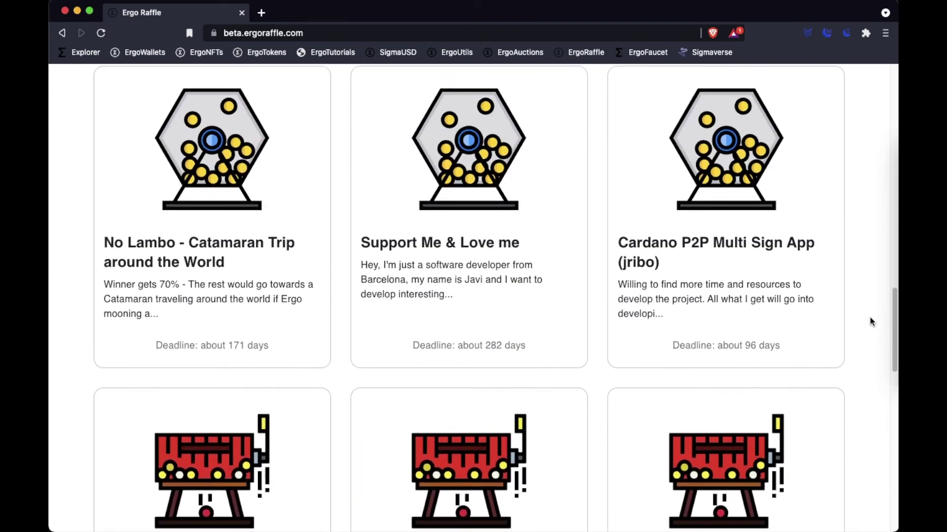
pyautogui.scroll(5, 870, 321)
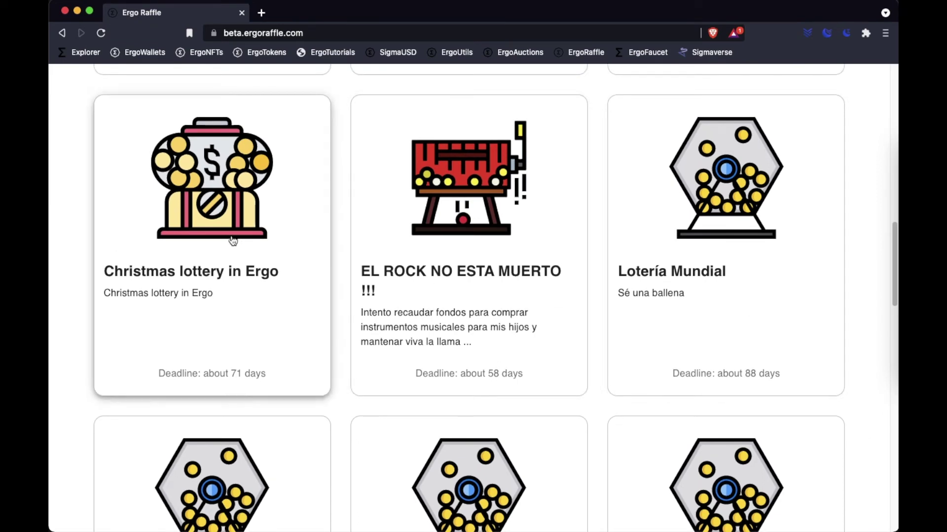
# Open the "Christmas lottery in Ergo" raffle and set the ticket count in its donation form to 1.
pyautogui.click(233, 241)
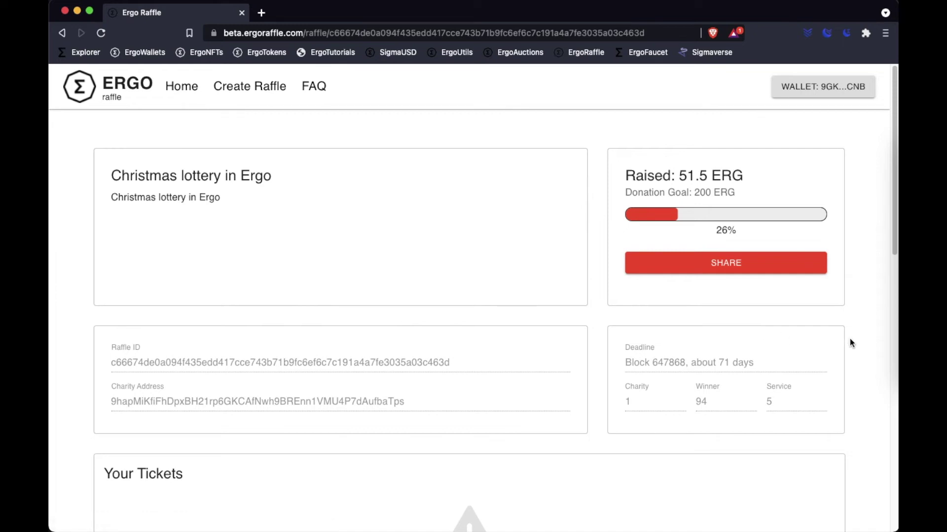
pyautogui.scroll(-5, 850, 341)
pyautogui.scroll(-7, 850, 340)
pyautogui.scroll(-1, 850, 340)
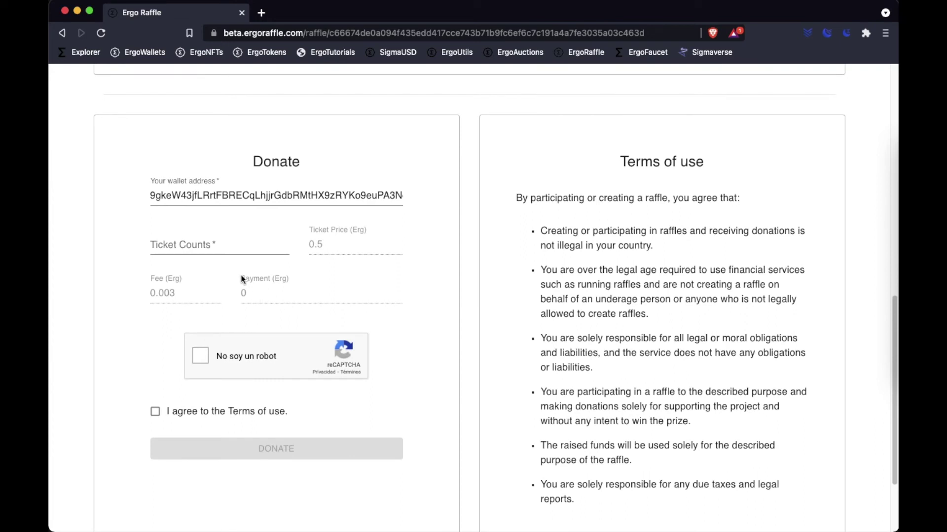
pyautogui.click(229, 249)
pyautogui.write('1')
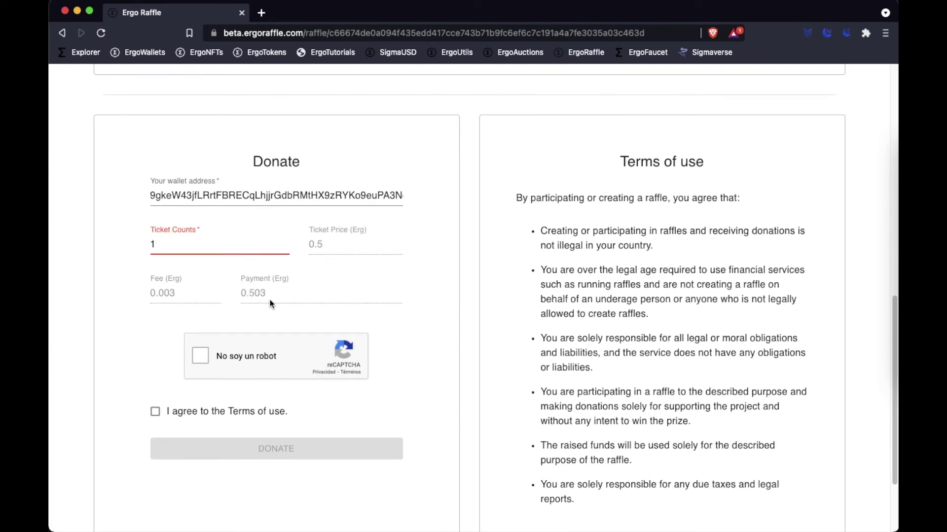
# Complete the reCAPTCHA, agree to the terms of use, and submit the donation to get the payment address.
pyautogui.click(204, 358)
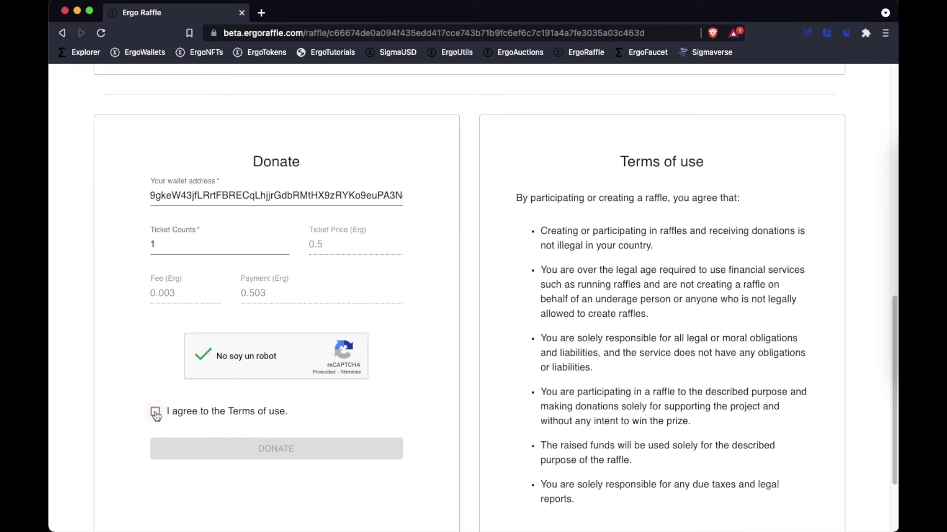
pyautogui.click(199, 416)
pyautogui.click(318, 453)
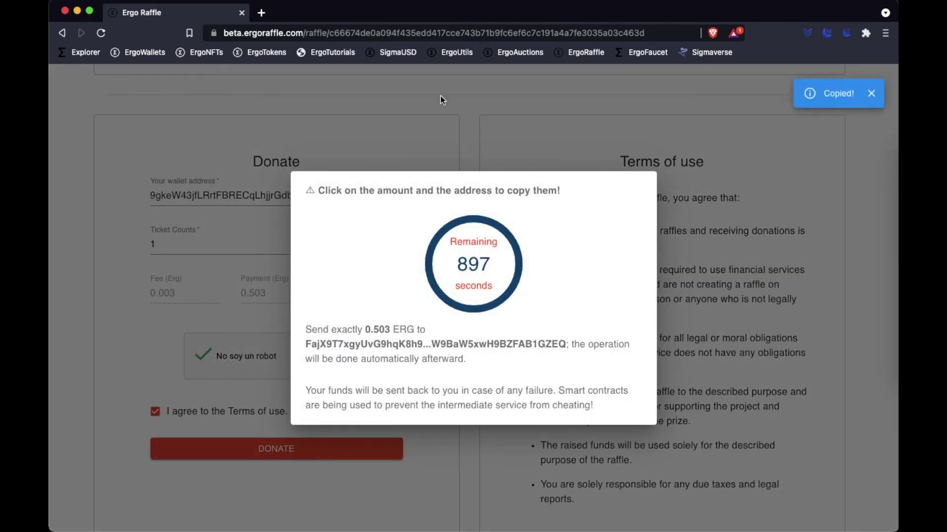
# Switch to the Yoroi wallet and start an ERG transfer with the copied payment address as the destination.
pyautogui.click(807, 33)
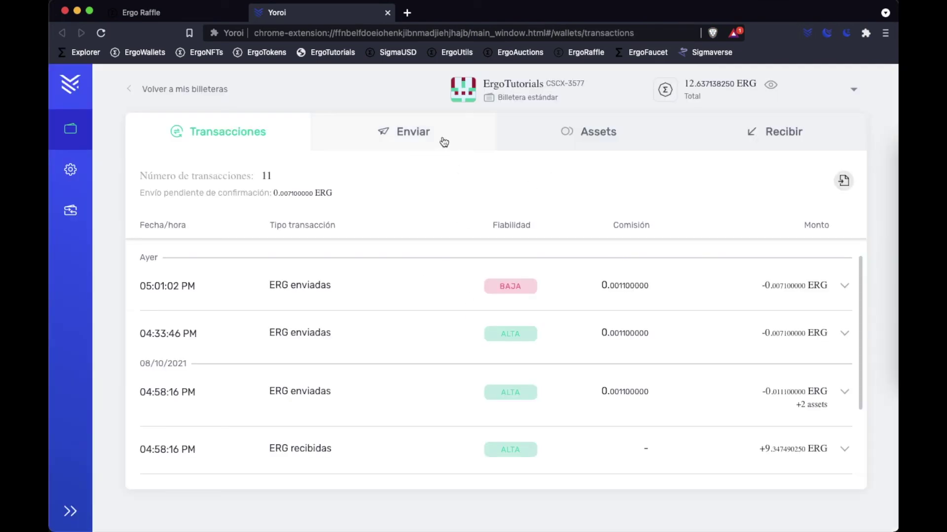
pyautogui.click(443, 140)
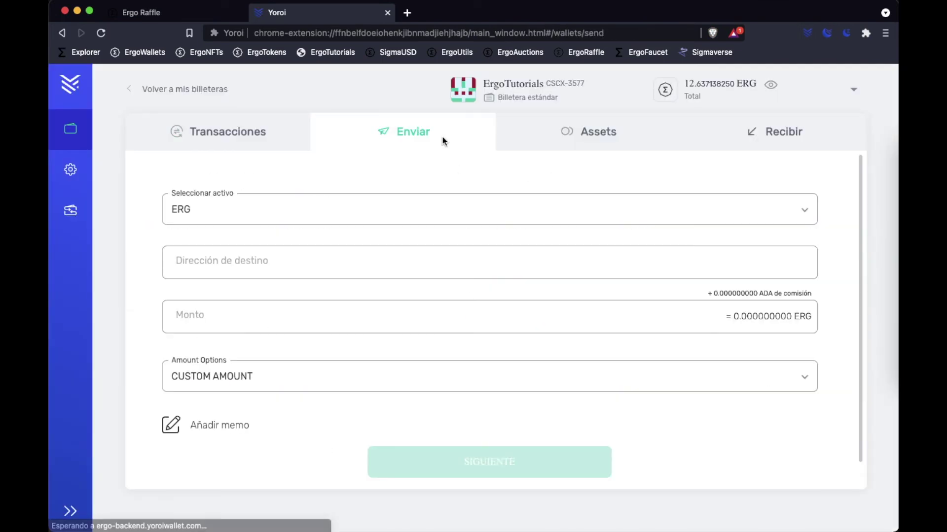
pyautogui.click(279, 269)
pyautogui.press('super+v')
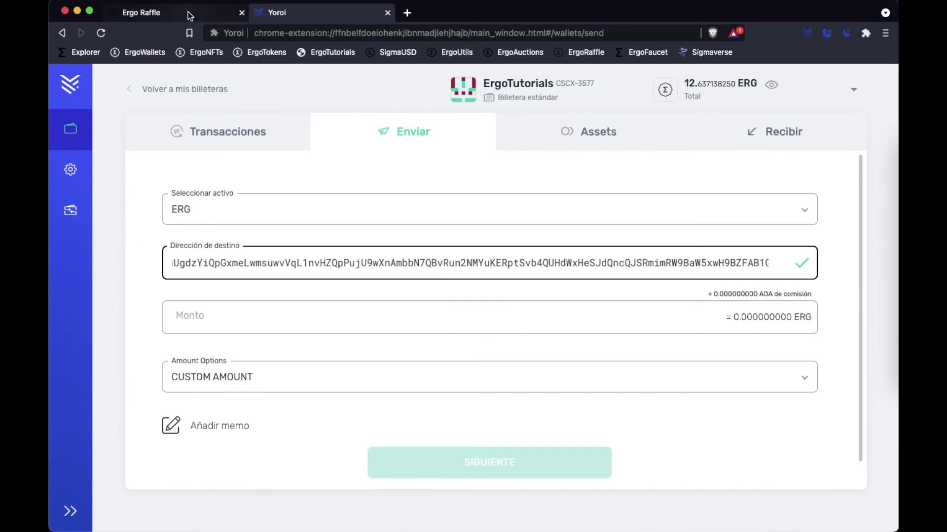
# Copy the required donation amount from Ergo Raffle and set the Yoroi transfer amount to 0.503 ERG.
pyautogui.click(148, 12)
pyautogui.click(377, 330)
pyautogui.click(296, 12)
pyautogui.click(257, 318)
pyautogui.press('super+v')
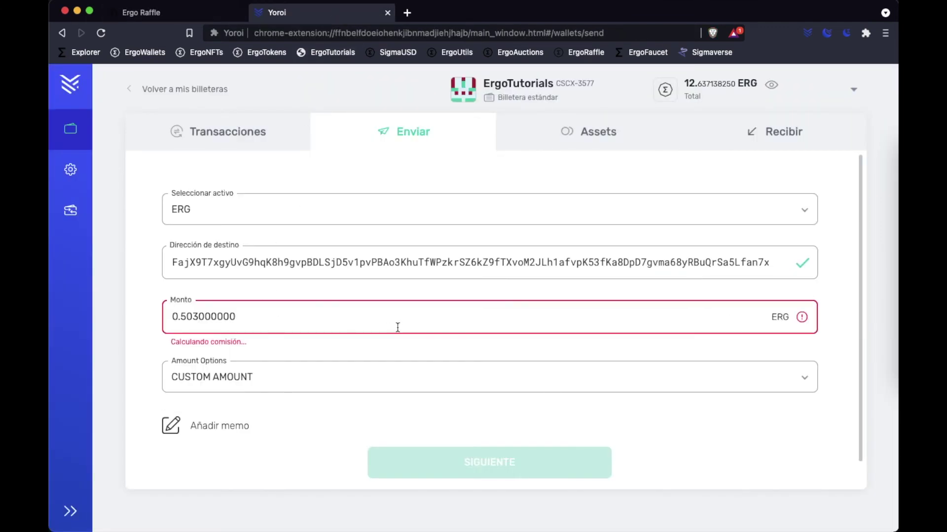
# Confirm the donation transfer with the wallet's spending password, send it, and return to the wallet's transactions.
pyautogui.click(567, 437)
pyautogui.click(439, 355)
pyautogui.write('••••••••••••••••••••••')
pyautogui.click(631, 423)
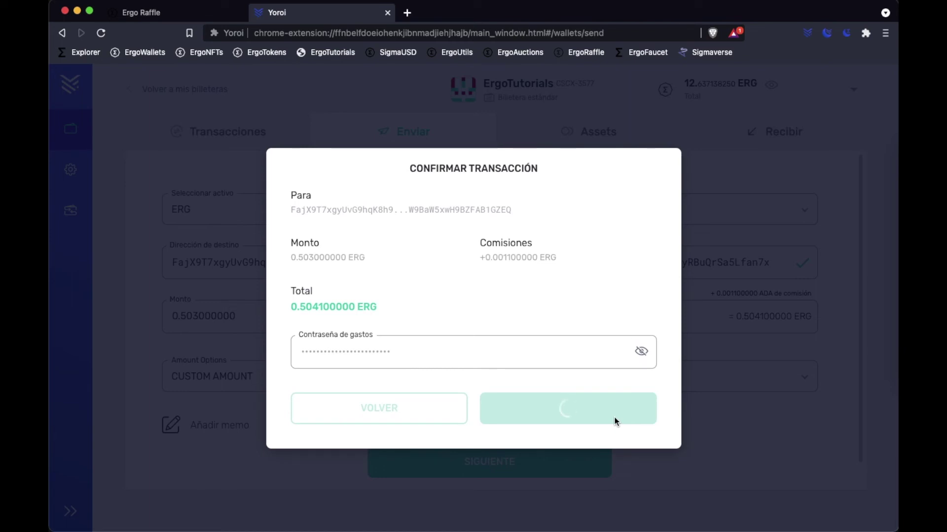
pyautogui.click(552, 382)
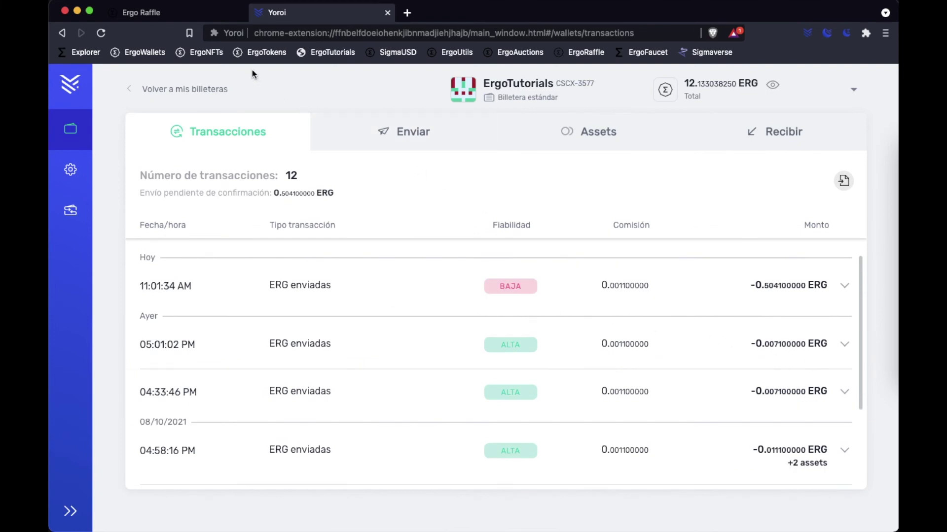
# Switch back to Ergo Raffle, dismiss the donation payment dialog, and reload the "Christmas lottery in Ergo" page.
pyautogui.click(185, 15)
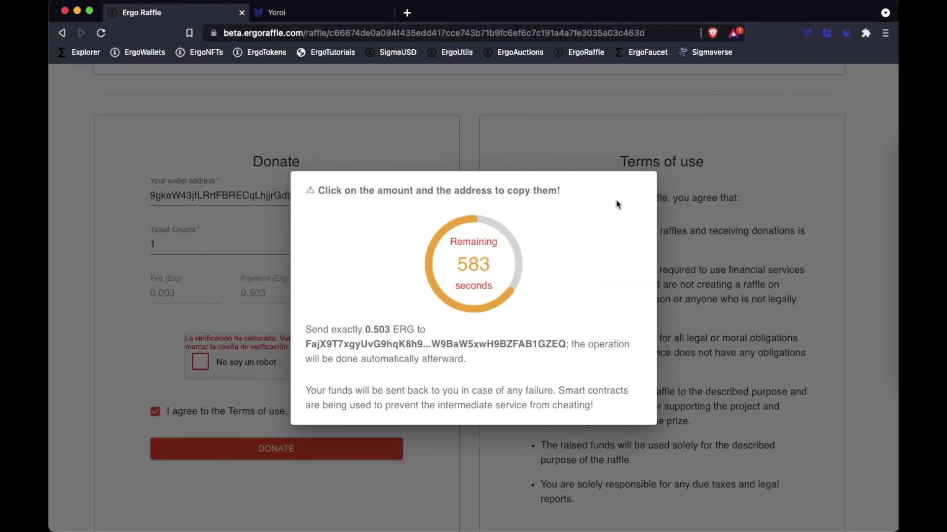
pyautogui.click(816, 251)
pyautogui.scroll(6, 510, 225)
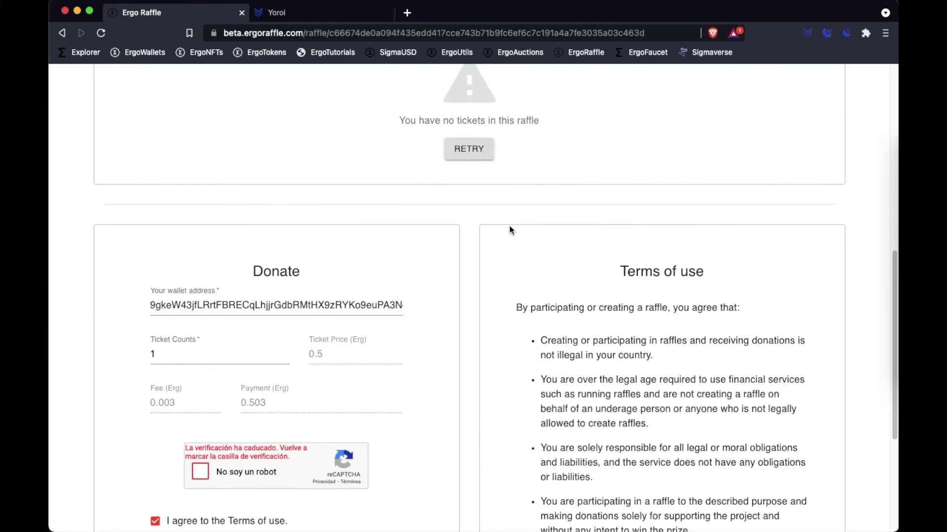
pyautogui.scroll(3, 509, 227)
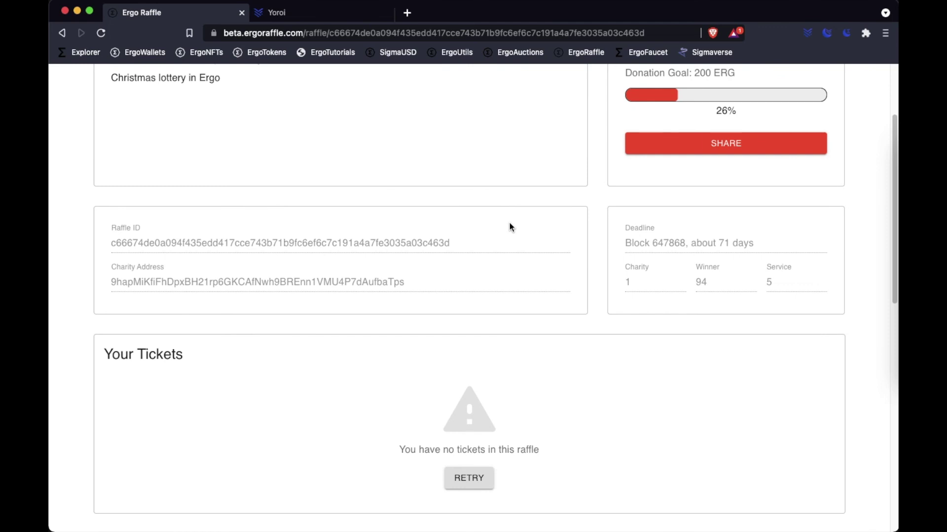
pyautogui.rightClick(847, 326)
pyautogui.click(735, 352)
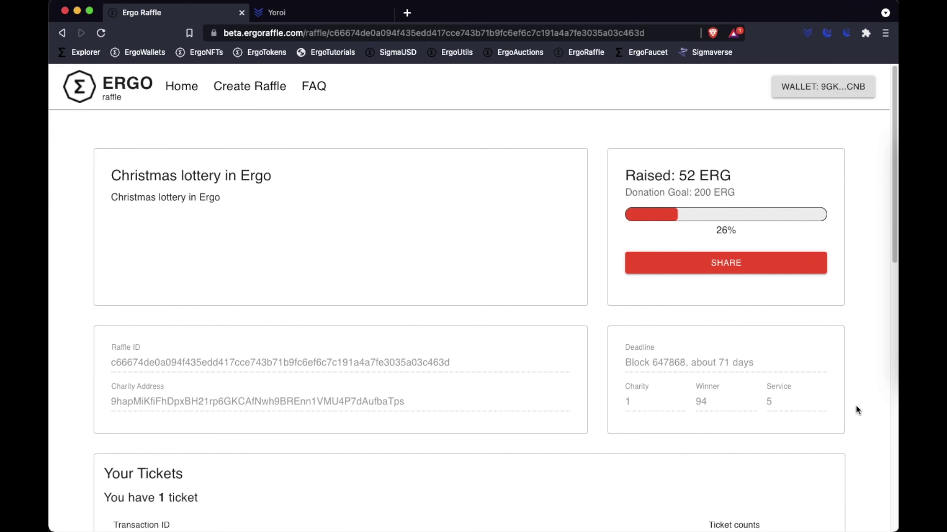
# Review the Your Tickets section and open the ticket's transaction in Ergo Explorer.
pyautogui.scroll(-5, 857, 411)
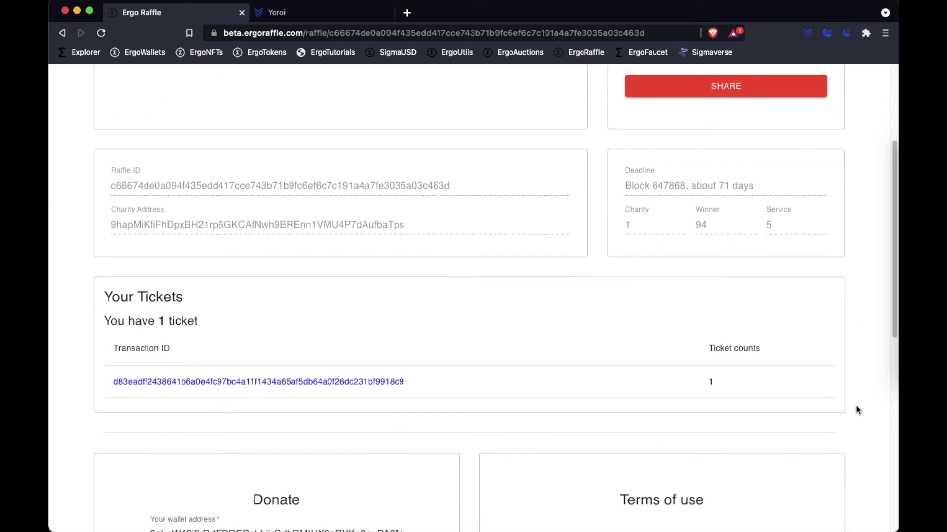
pyautogui.scroll(-2, 856, 410)
pyautogui.moveTo(103, 248); pyautogui.dragTo(208, 247)
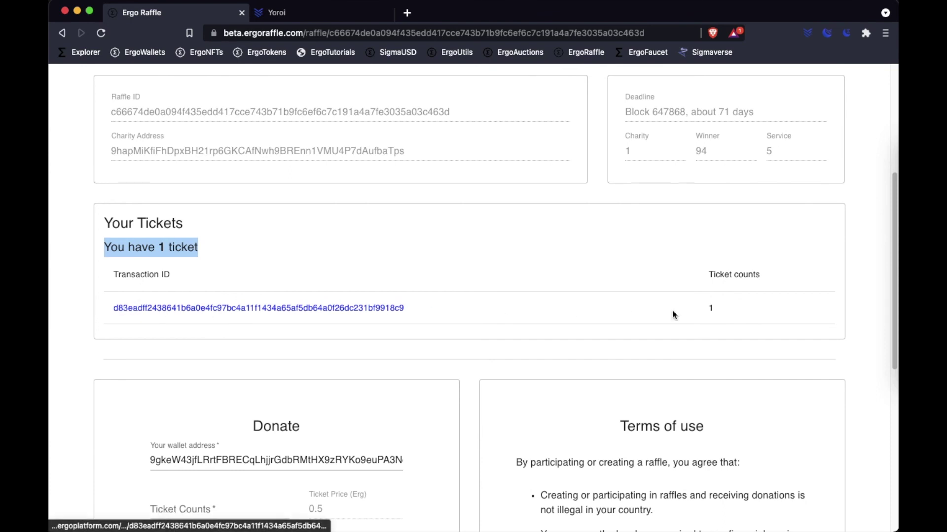
pyautogui.click(314, 308)
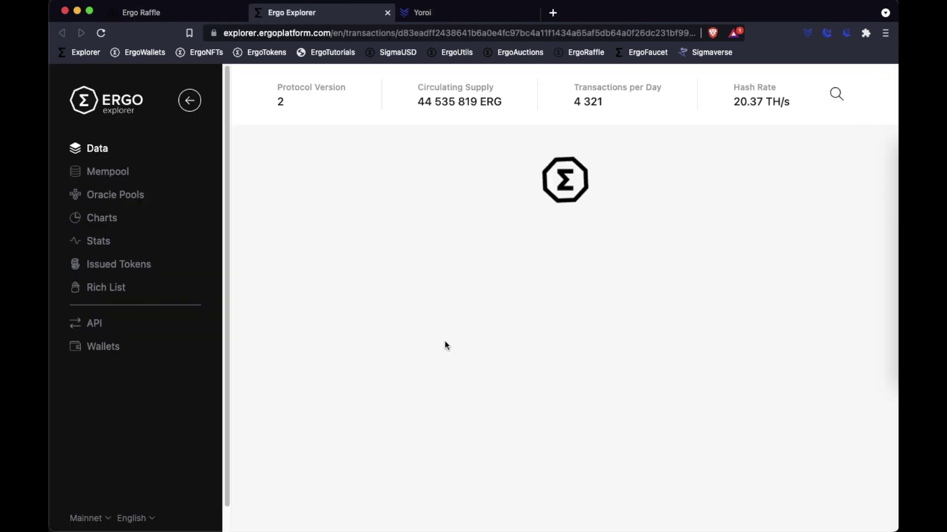
# Return to the "Christmas lottery in Ergo" page, look over its details, and go back to the raffle home page.
pyautogui.click(142, 12)
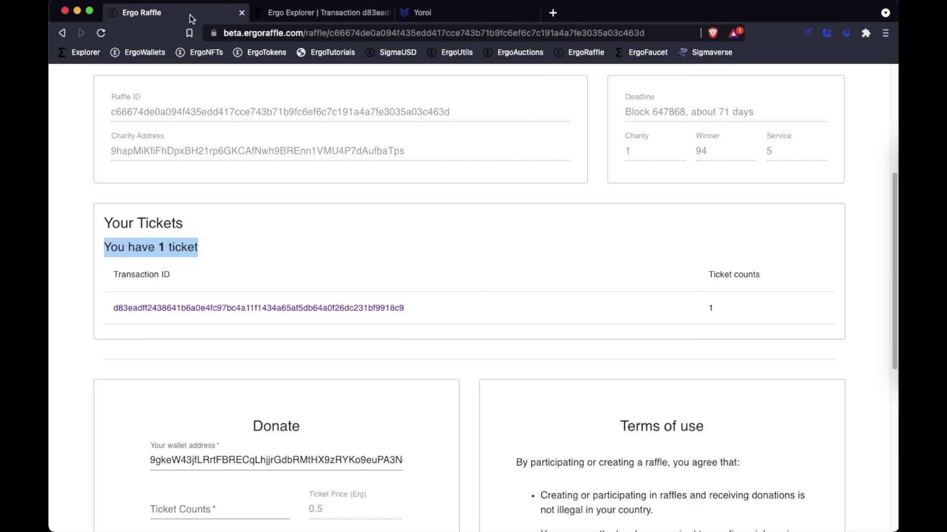
pyautogui.scroll(-5, 869, 341)
pyautogui.scroll(10, 868, 346)
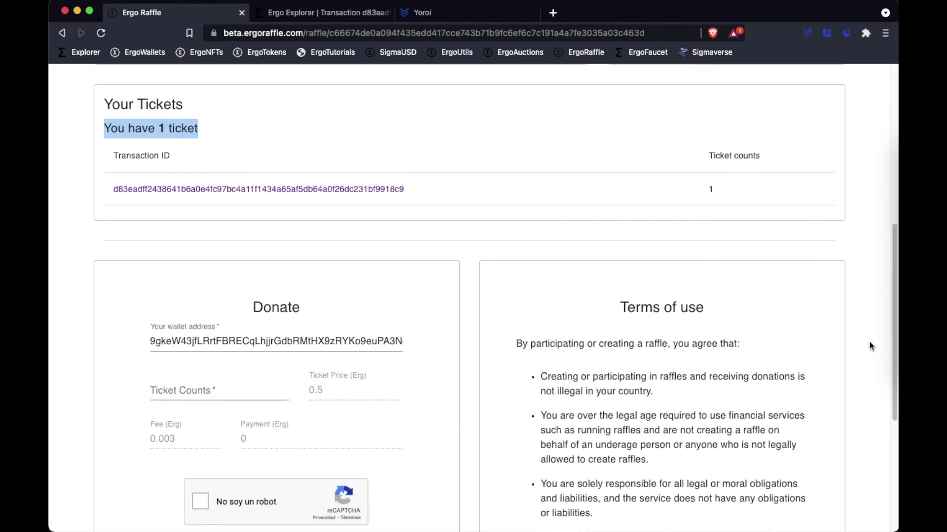
pyautogui.scroll(3, 870, 346)
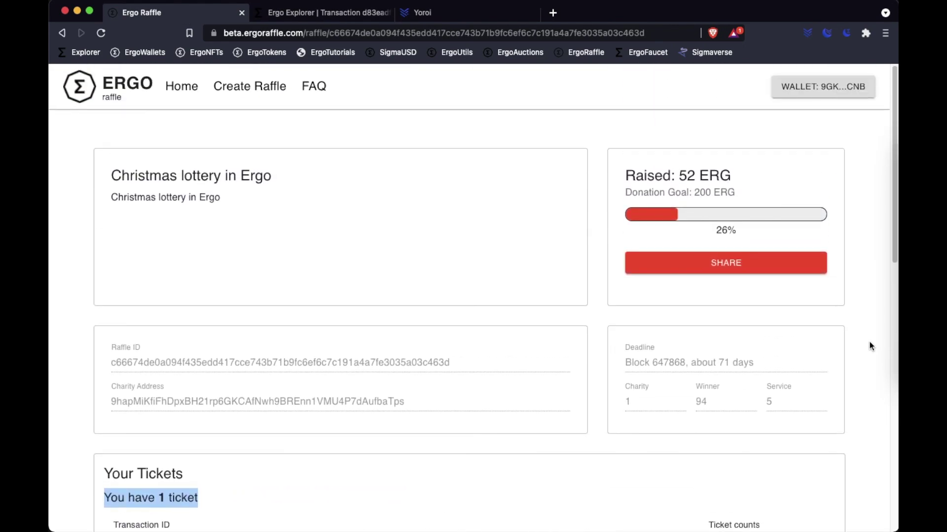
pyautogui.click(192, 89)
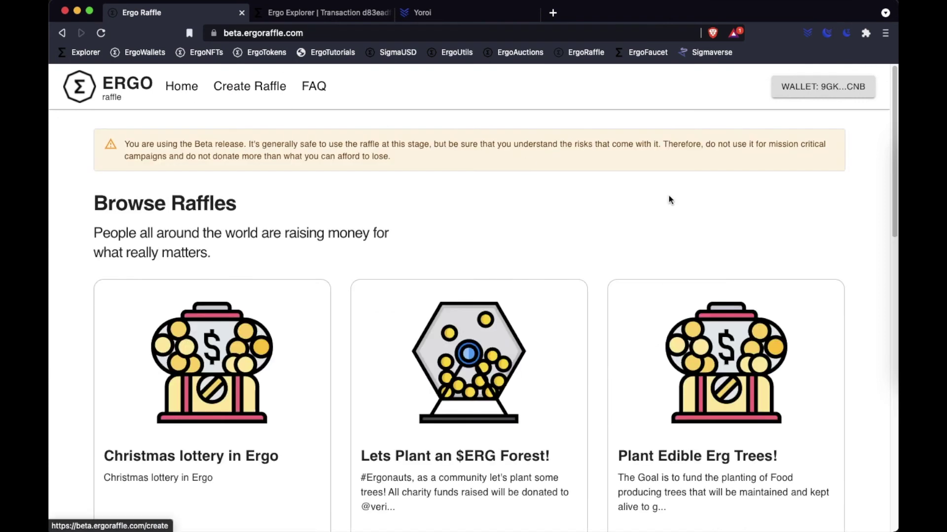